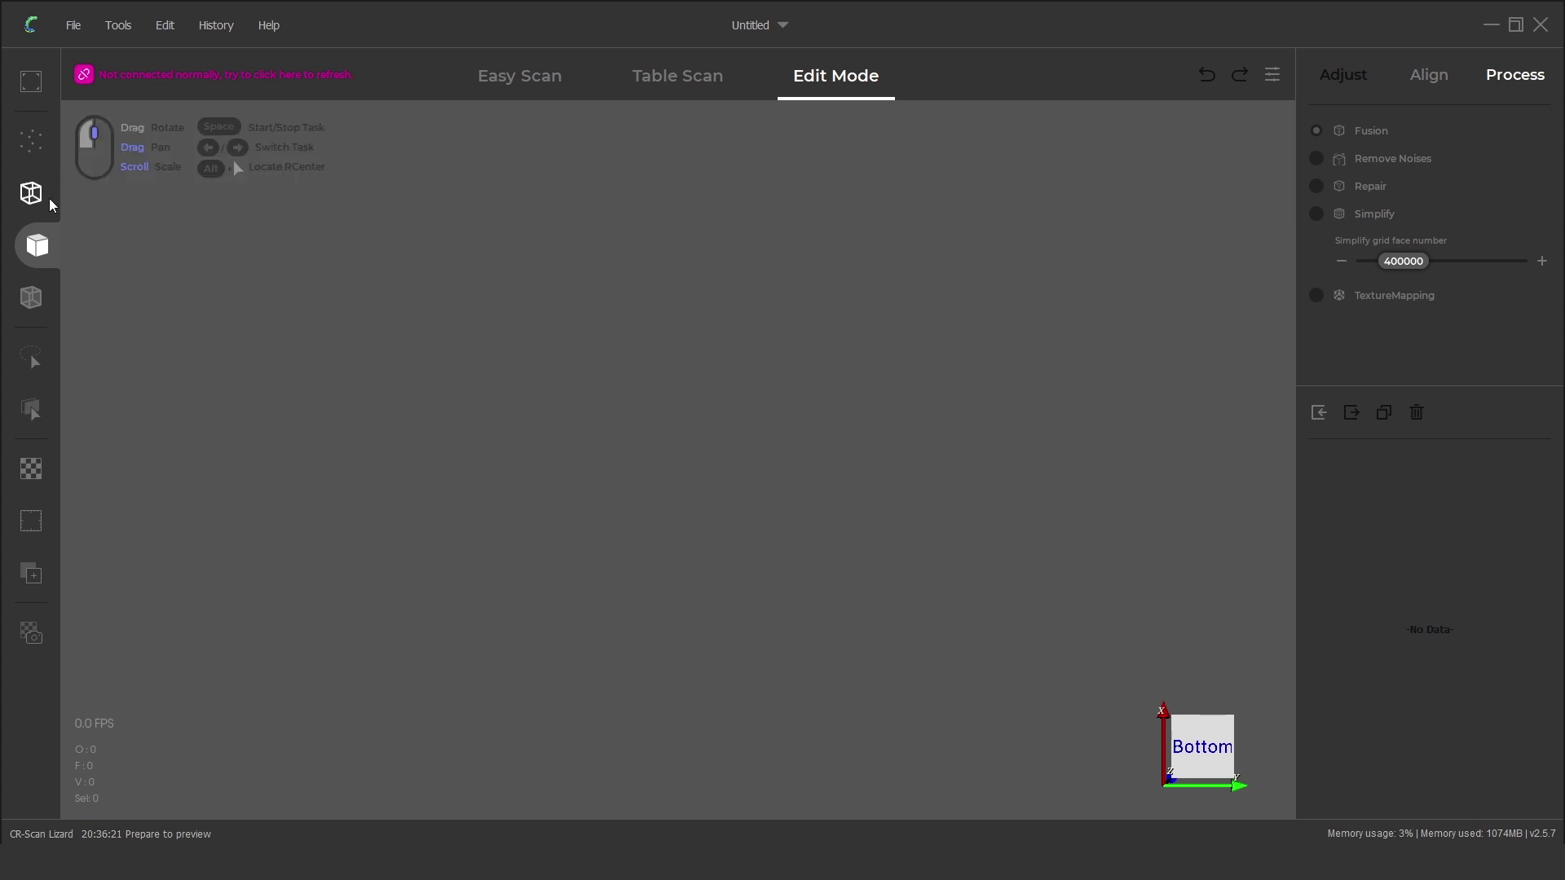
mouse_move(44, 341)
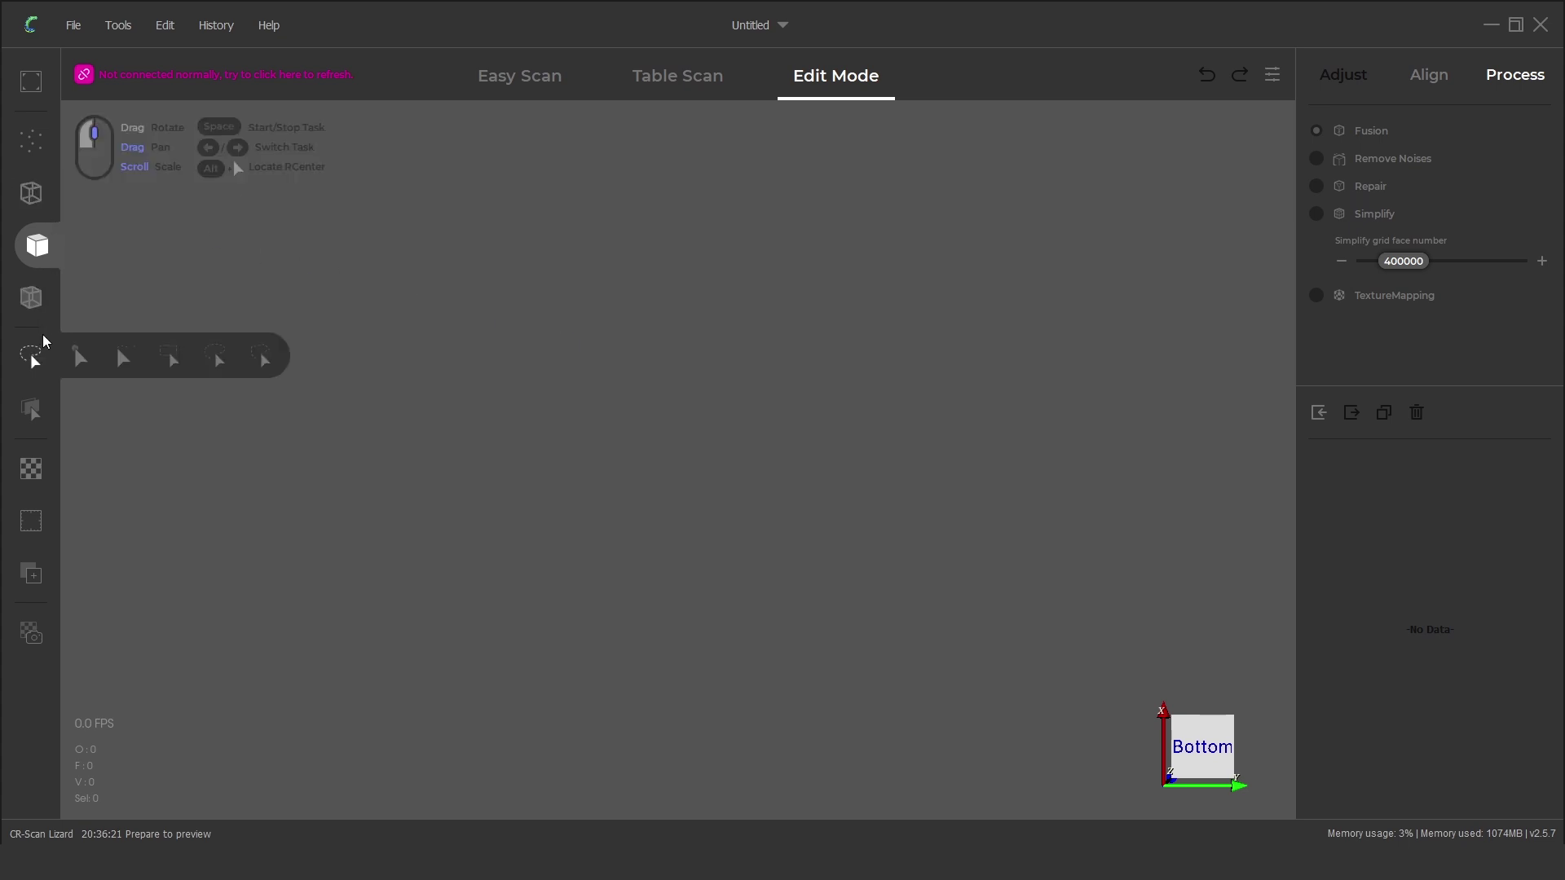
mouse_move(50, 400)
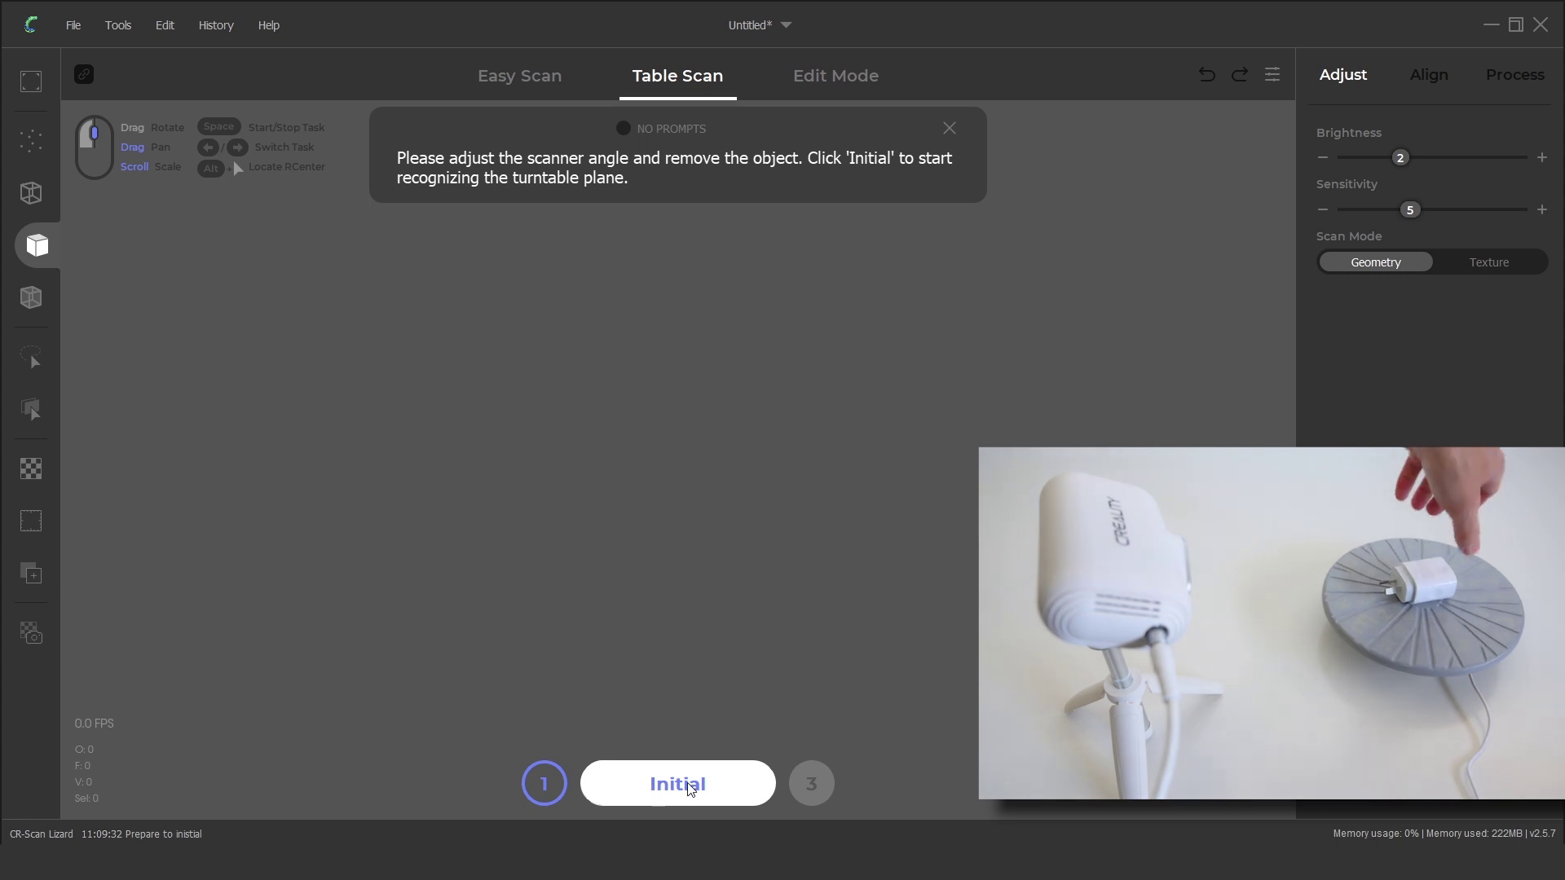
Calibrate the turntable plane, then scan the charger on the turntable for about 320 frames.
left_click(691, 785)
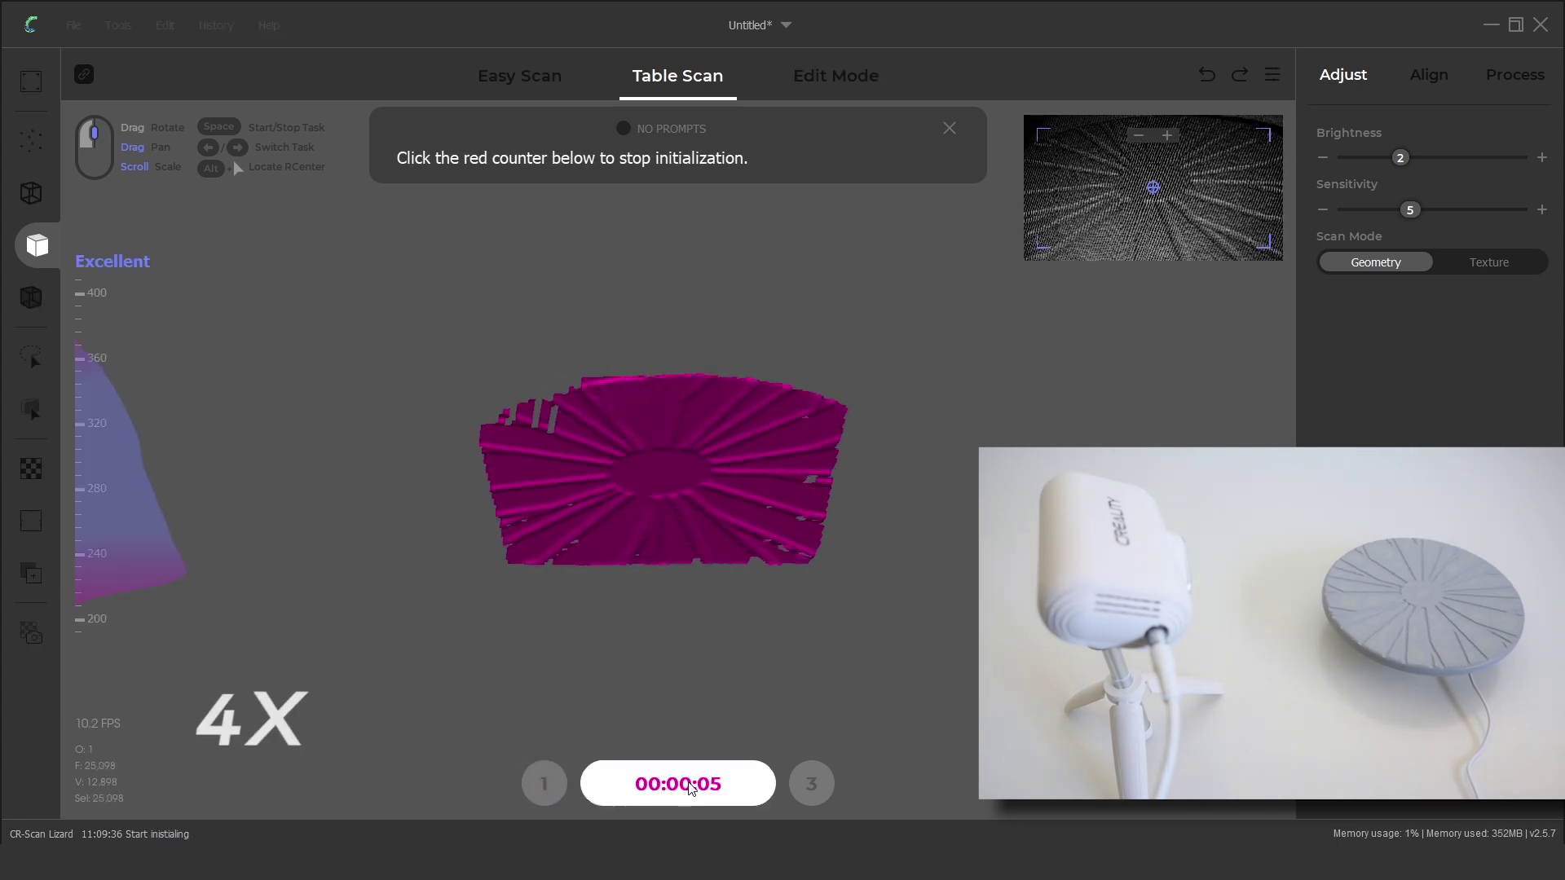
left_click(691, 785)
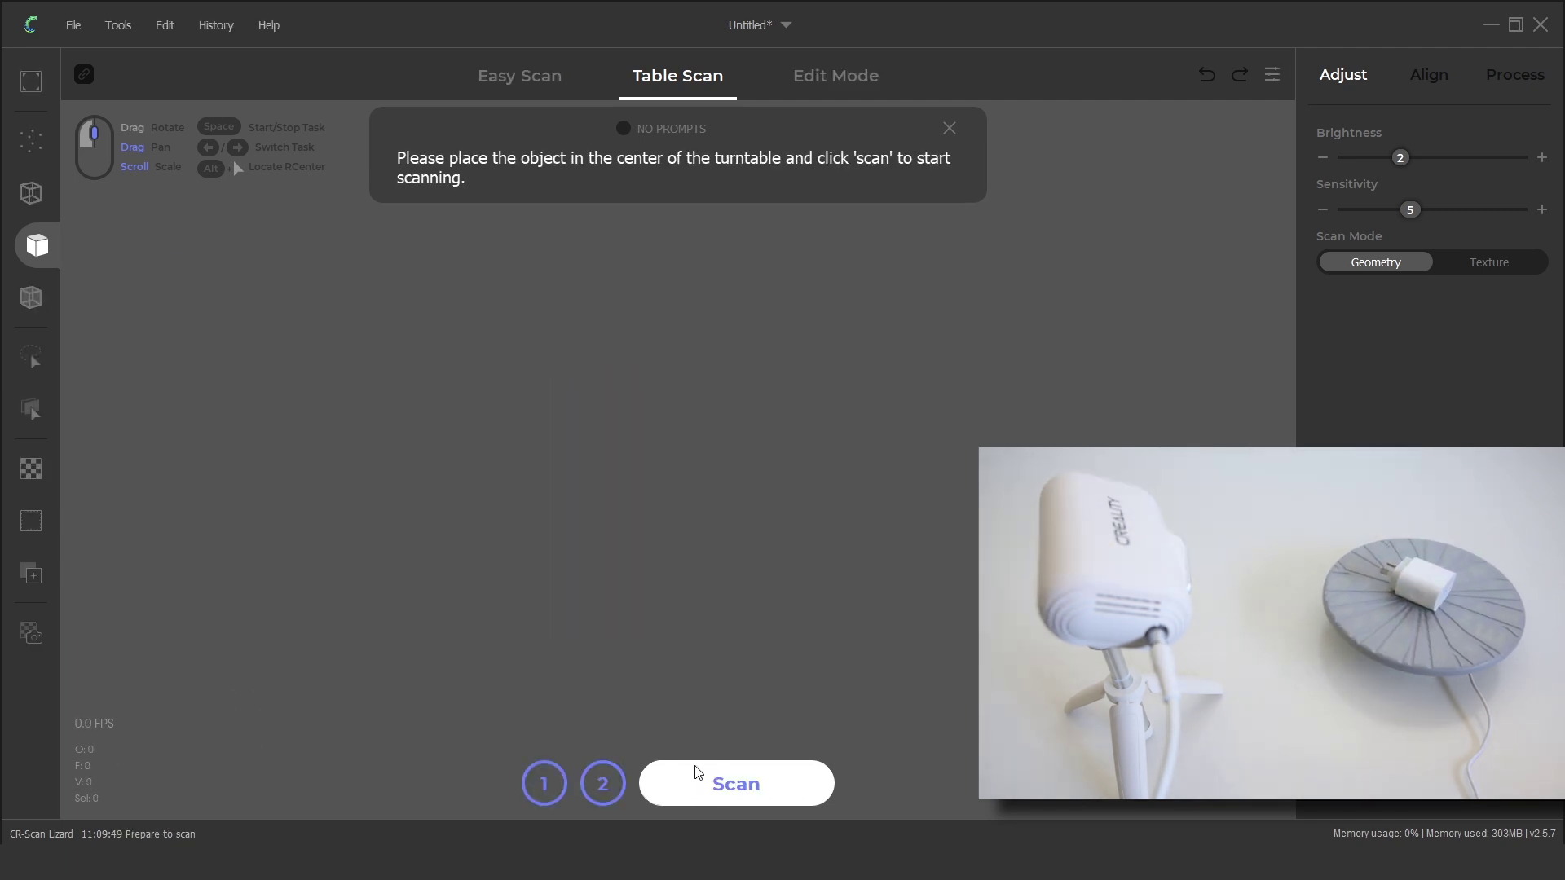
left_click(697, 772)
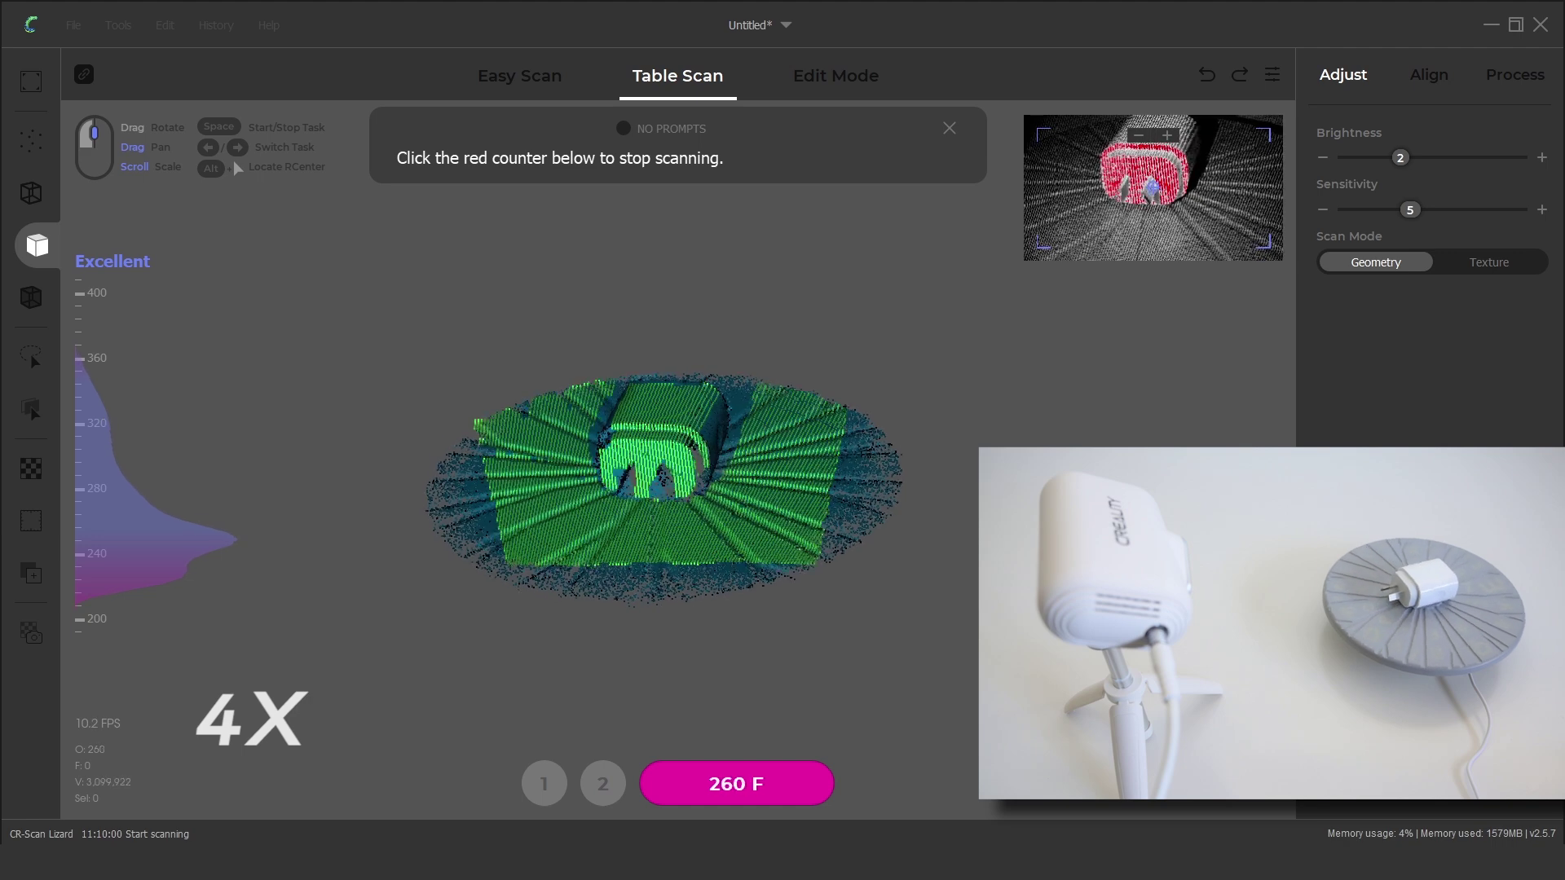
key("space")
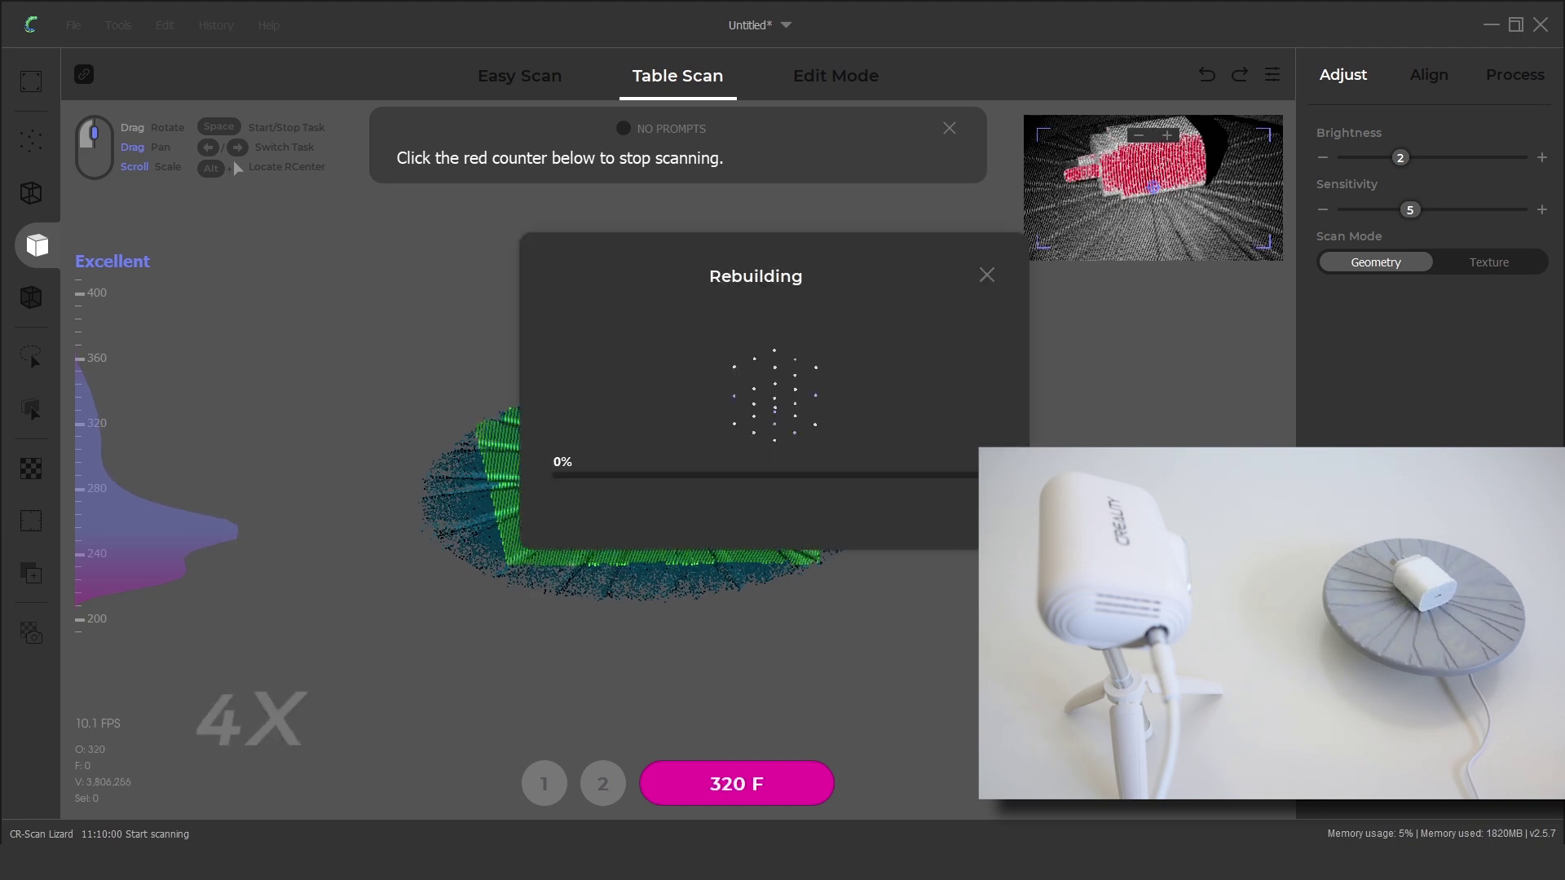
Append a second 320-frame turntable scan of the repositioned charger as Tablescan5.
left_click_drag(928, 487, 957, 582)
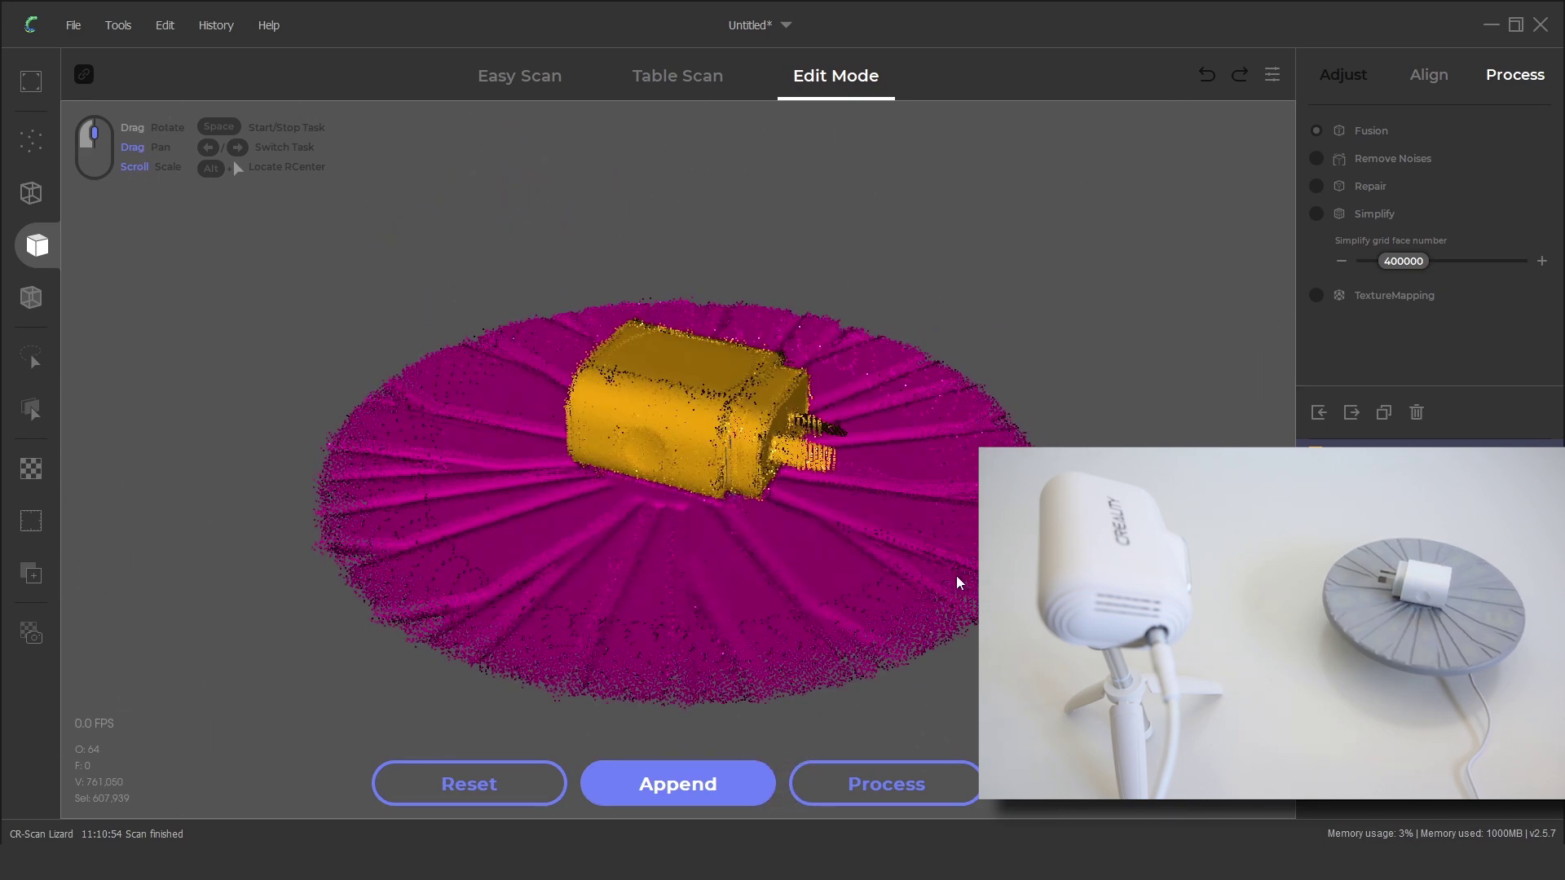
left_click(684, 790)
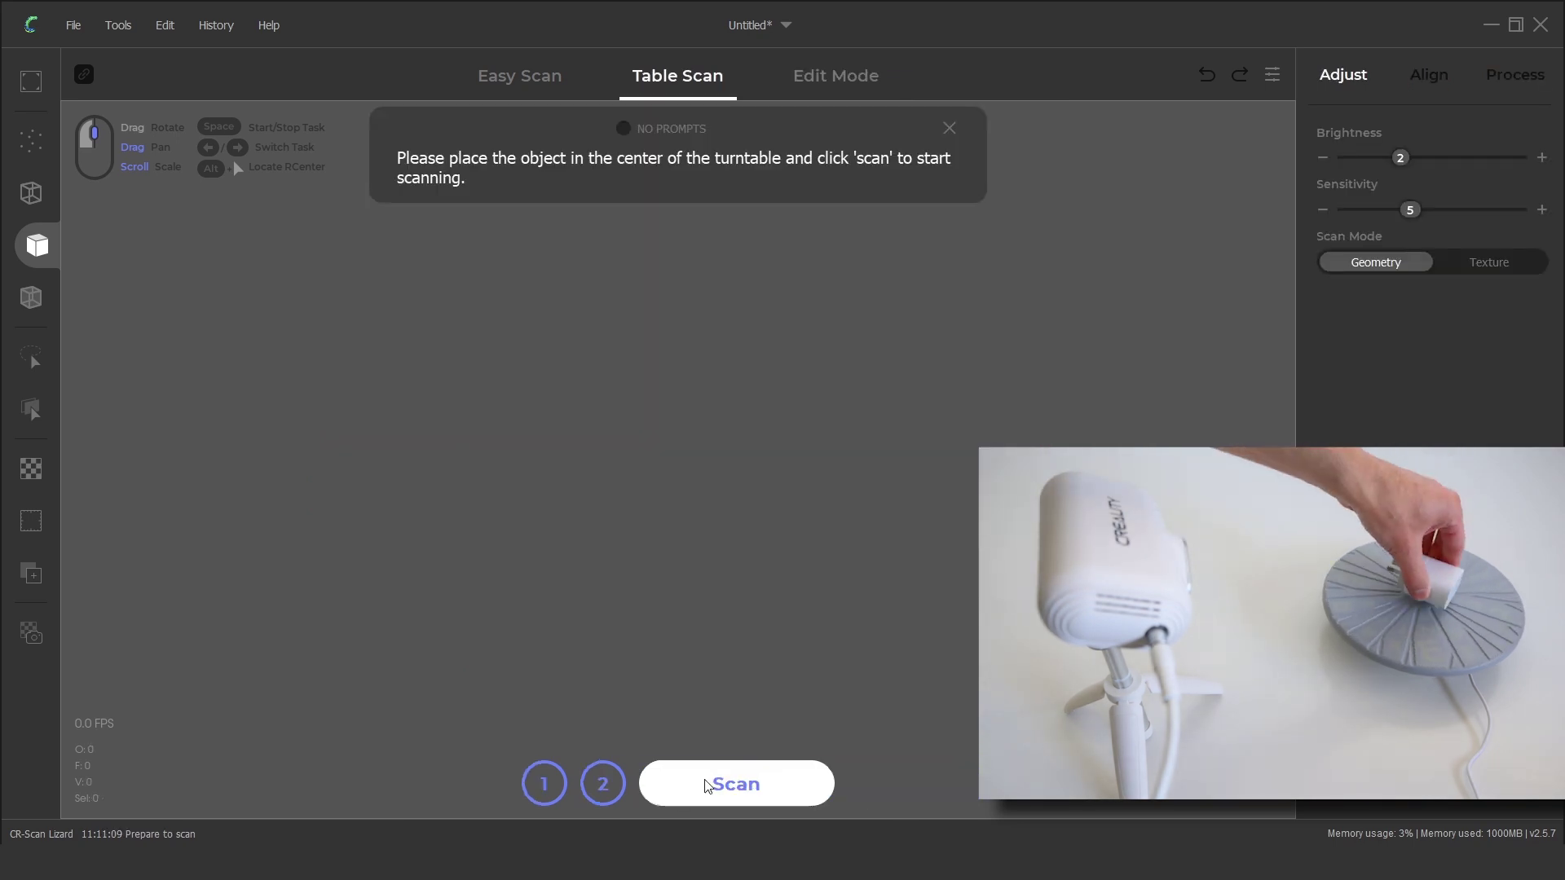
left_click(706, 785)
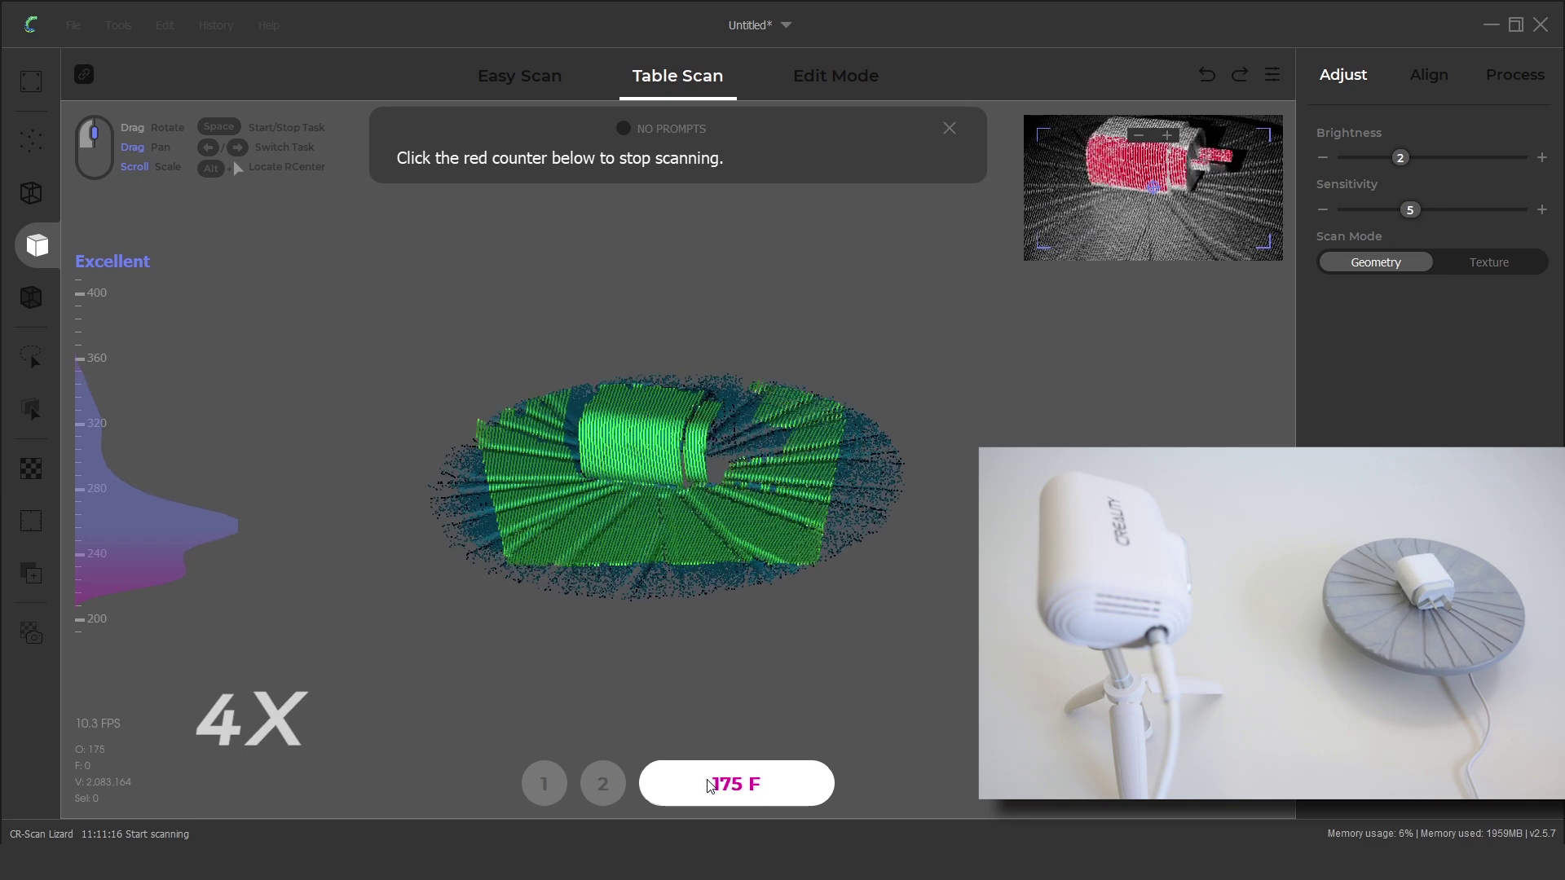
left_click_drag(300, 453, 390, 481)
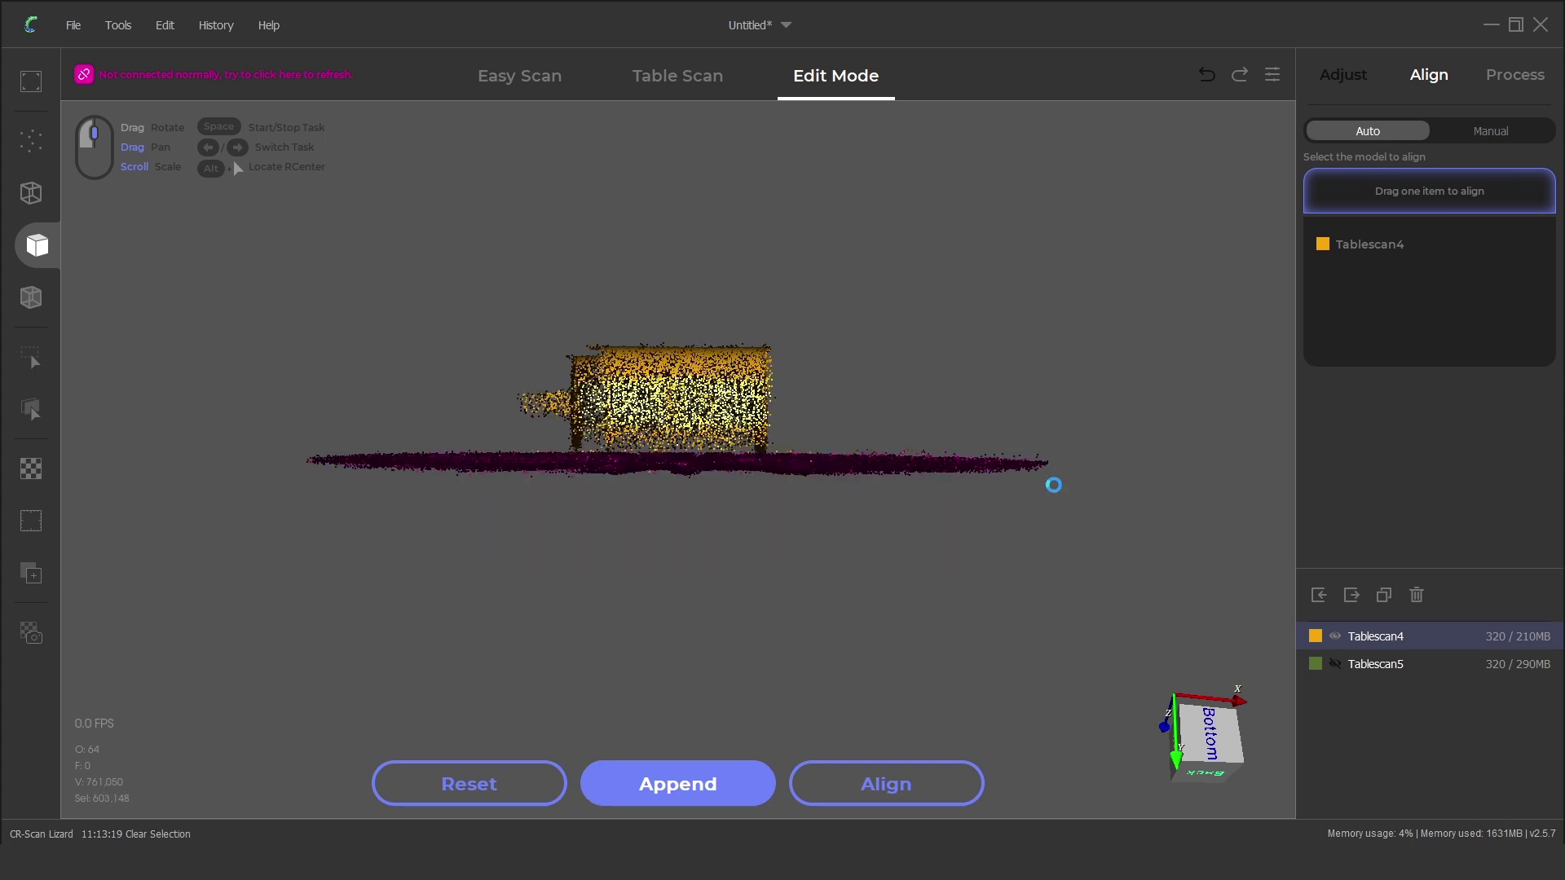
Use Basement Selection to mark the turntable base points on Tablescan4 and Tablescan5 for removal.
right_click(826, 549)
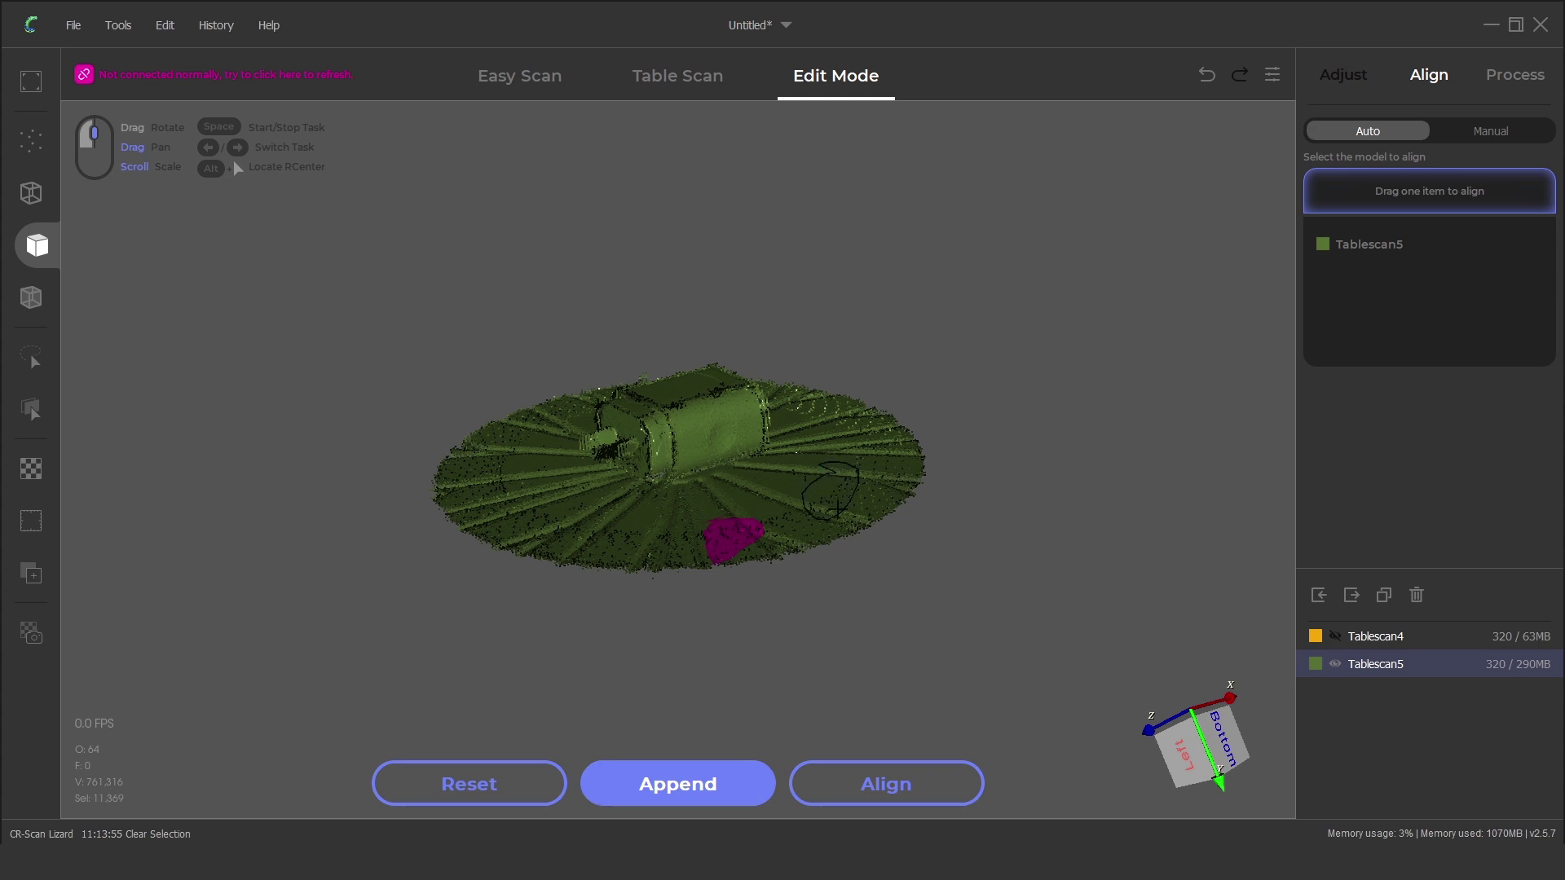
right_click(829, 506)
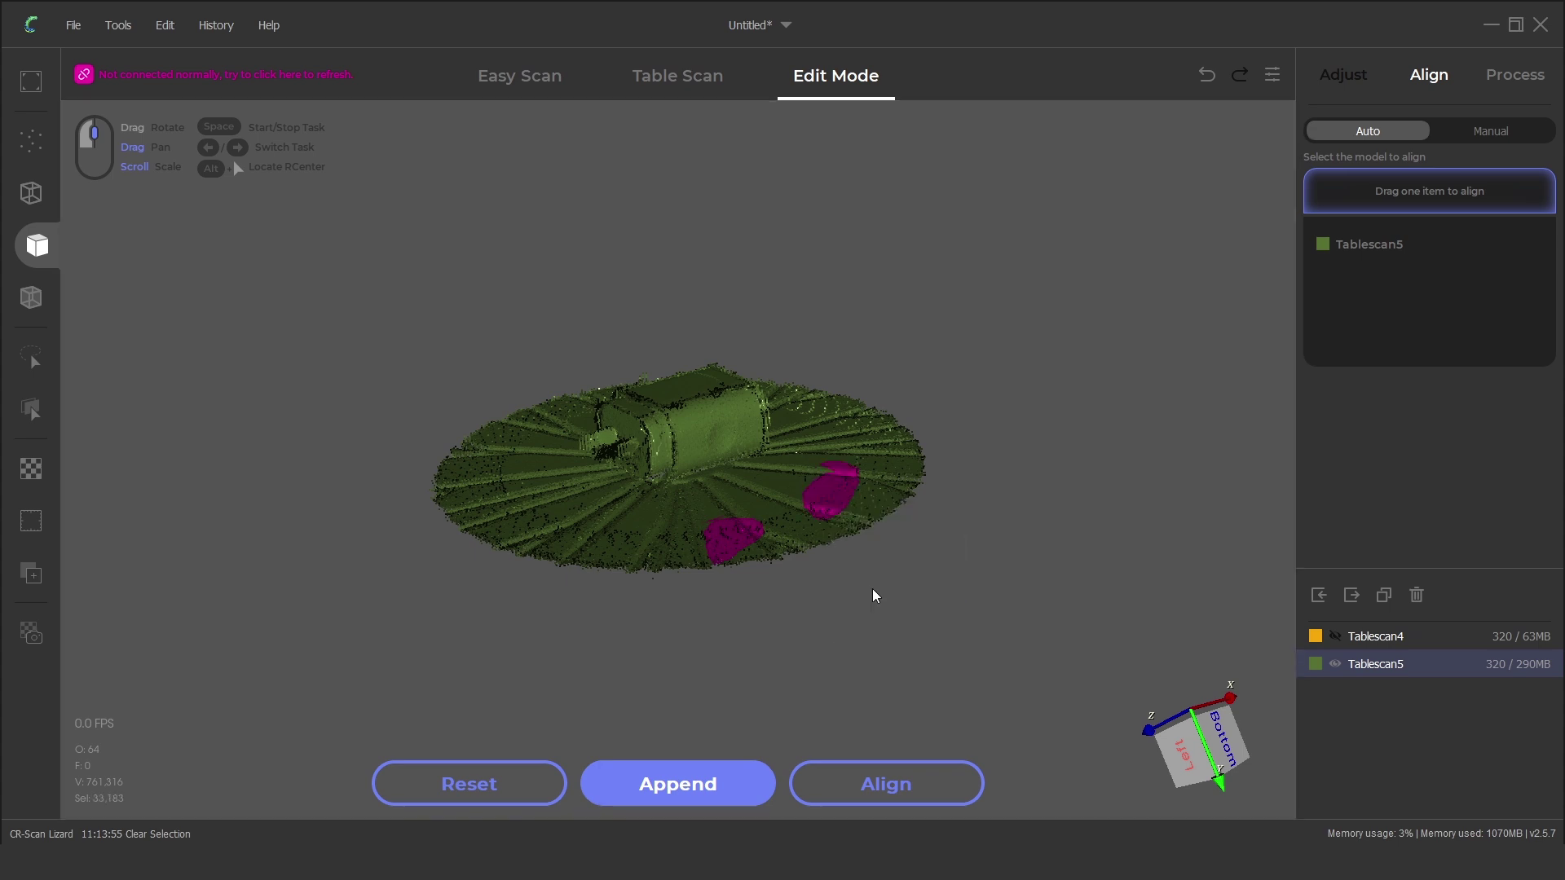
left_click_drag(820, 556, 655, 481)
left_click_drag(744, 505, 604, 511)
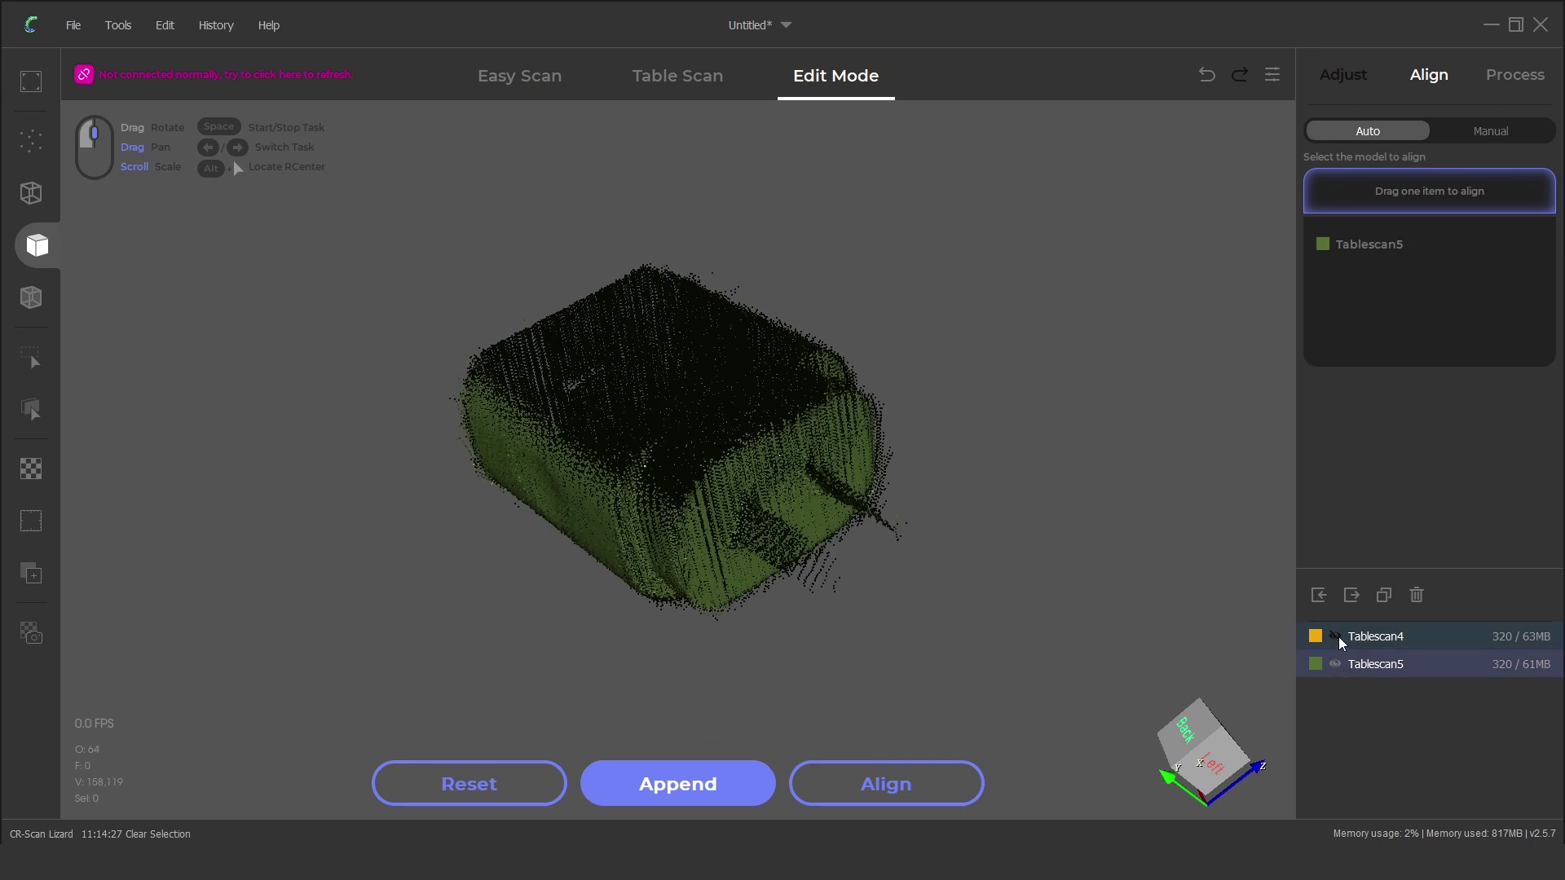
Show Tablescan4 and auto-align it with Tablescan5, then check the combined charger cloud.
left_click(1336, 637)
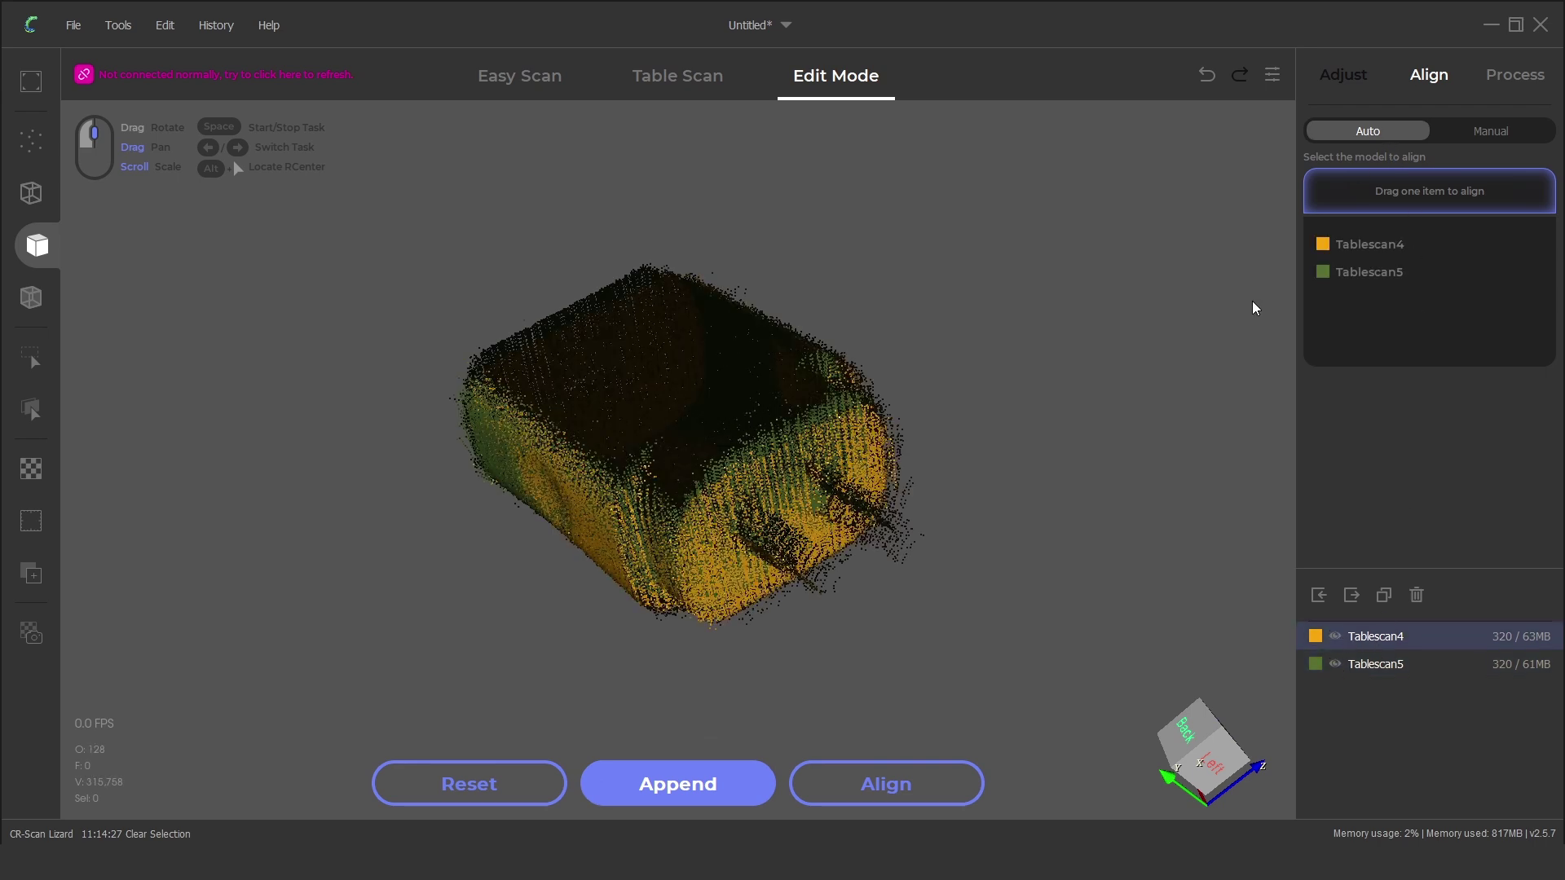
left_click(948, 780)
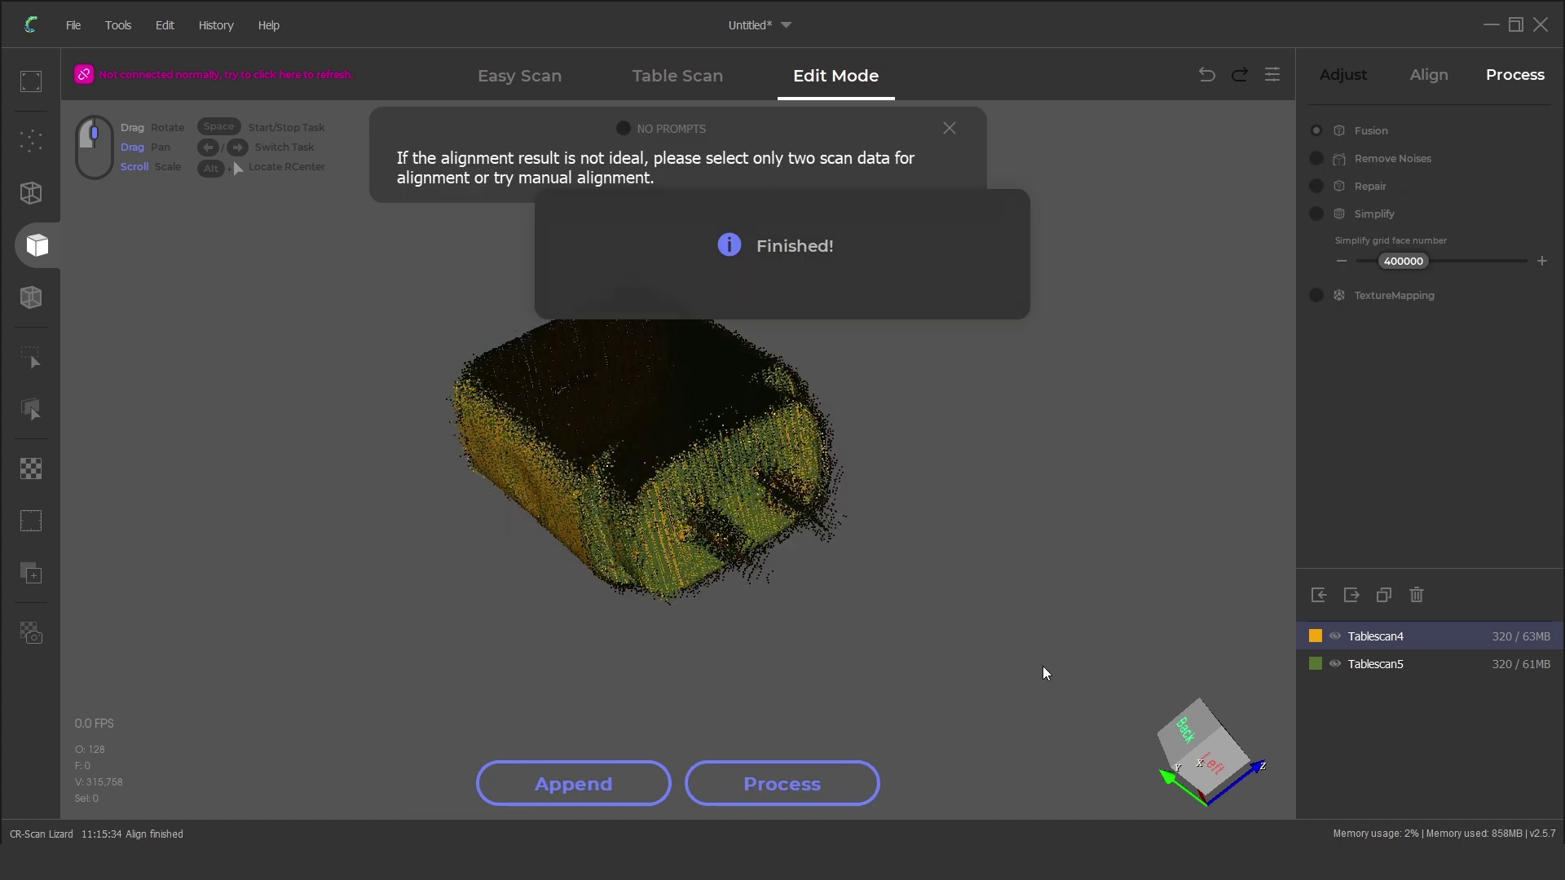
left_click(949, 129)
left_click_drag(986, 269, 587, 678)
scroll(738, 445, "up", 3)
Switch to point-based alignment with Tablescan4 and mark three matching points on both scans.
left_click(1433, 76)
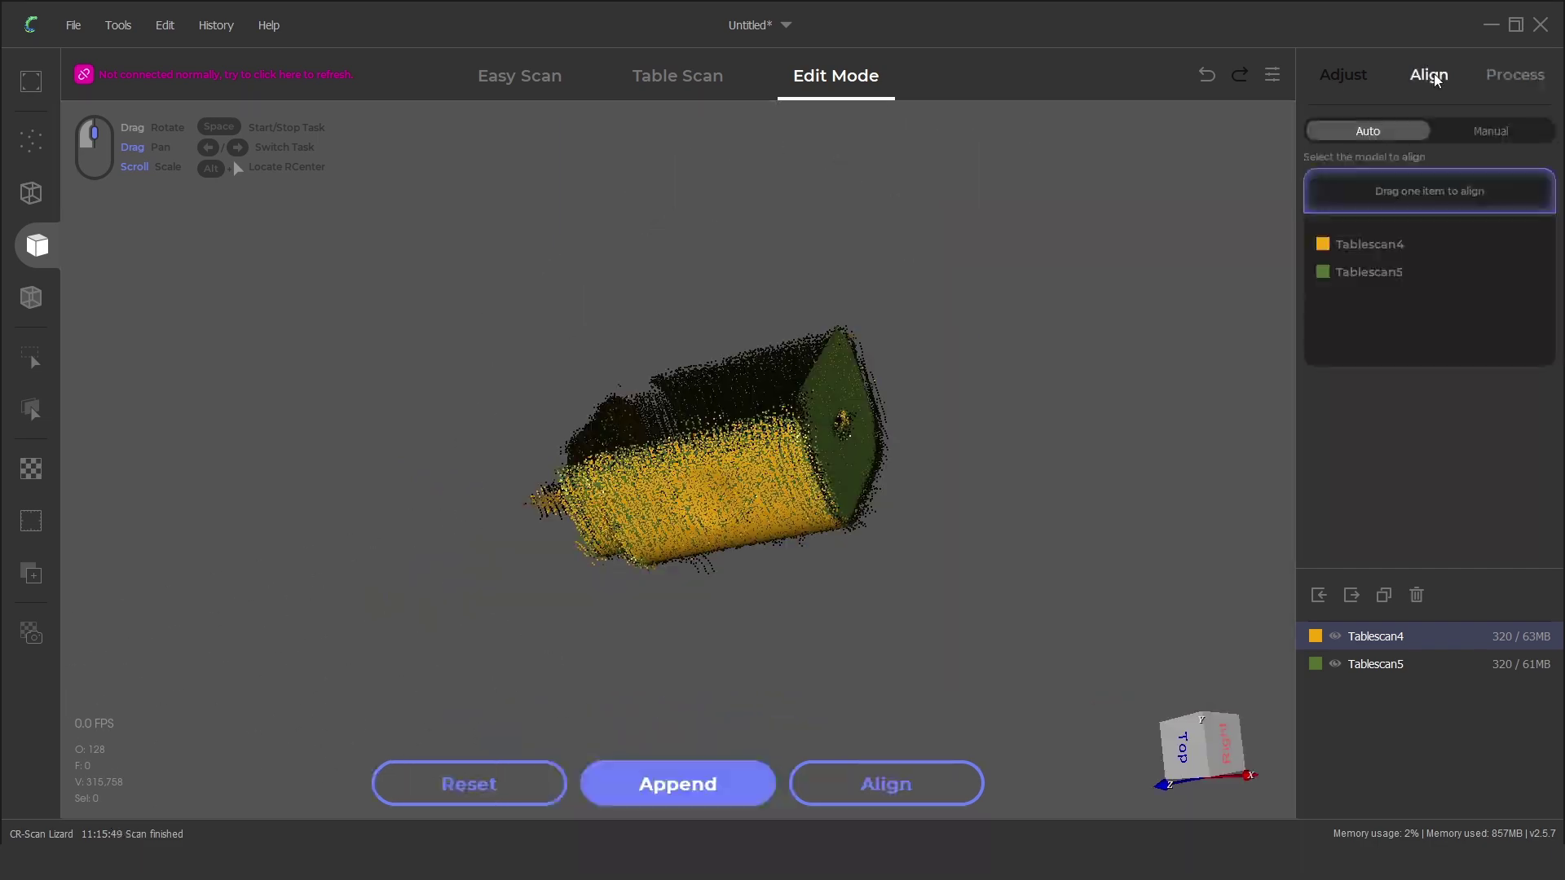
left_click(1488, 133)
left_click_drag(1380, 249, 1380, 191)
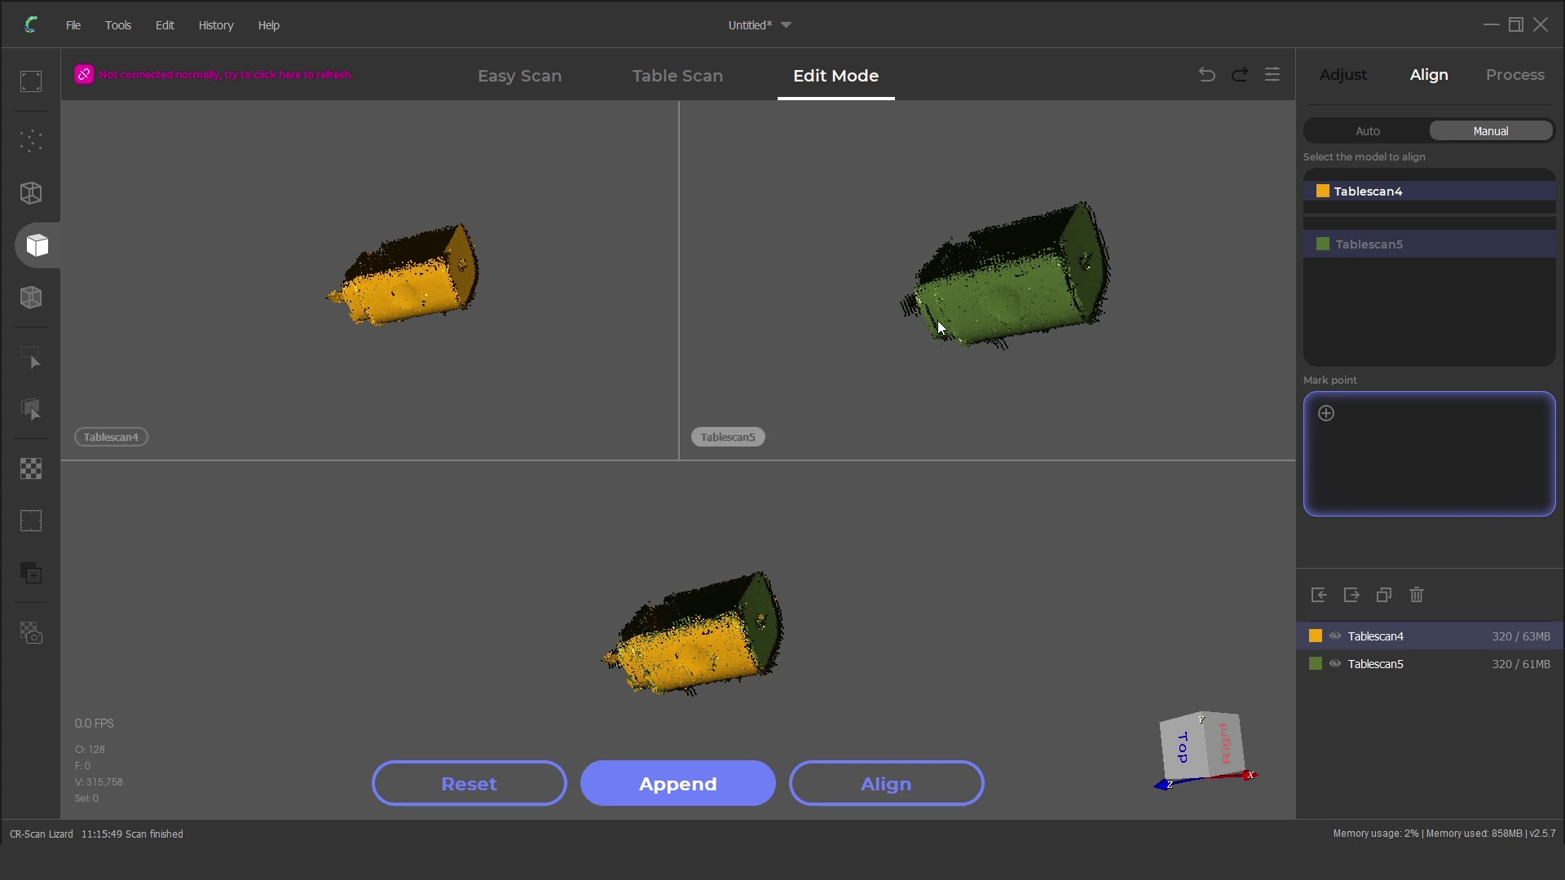
left_click_drag(594, 335, 457, 245)
left_click(388, 350)
left_click(353, 213)
left_click(975, 174)
left_click(992, 271)
left_click(999, 383)
left_click_drag(1060, 310, 829, 308)
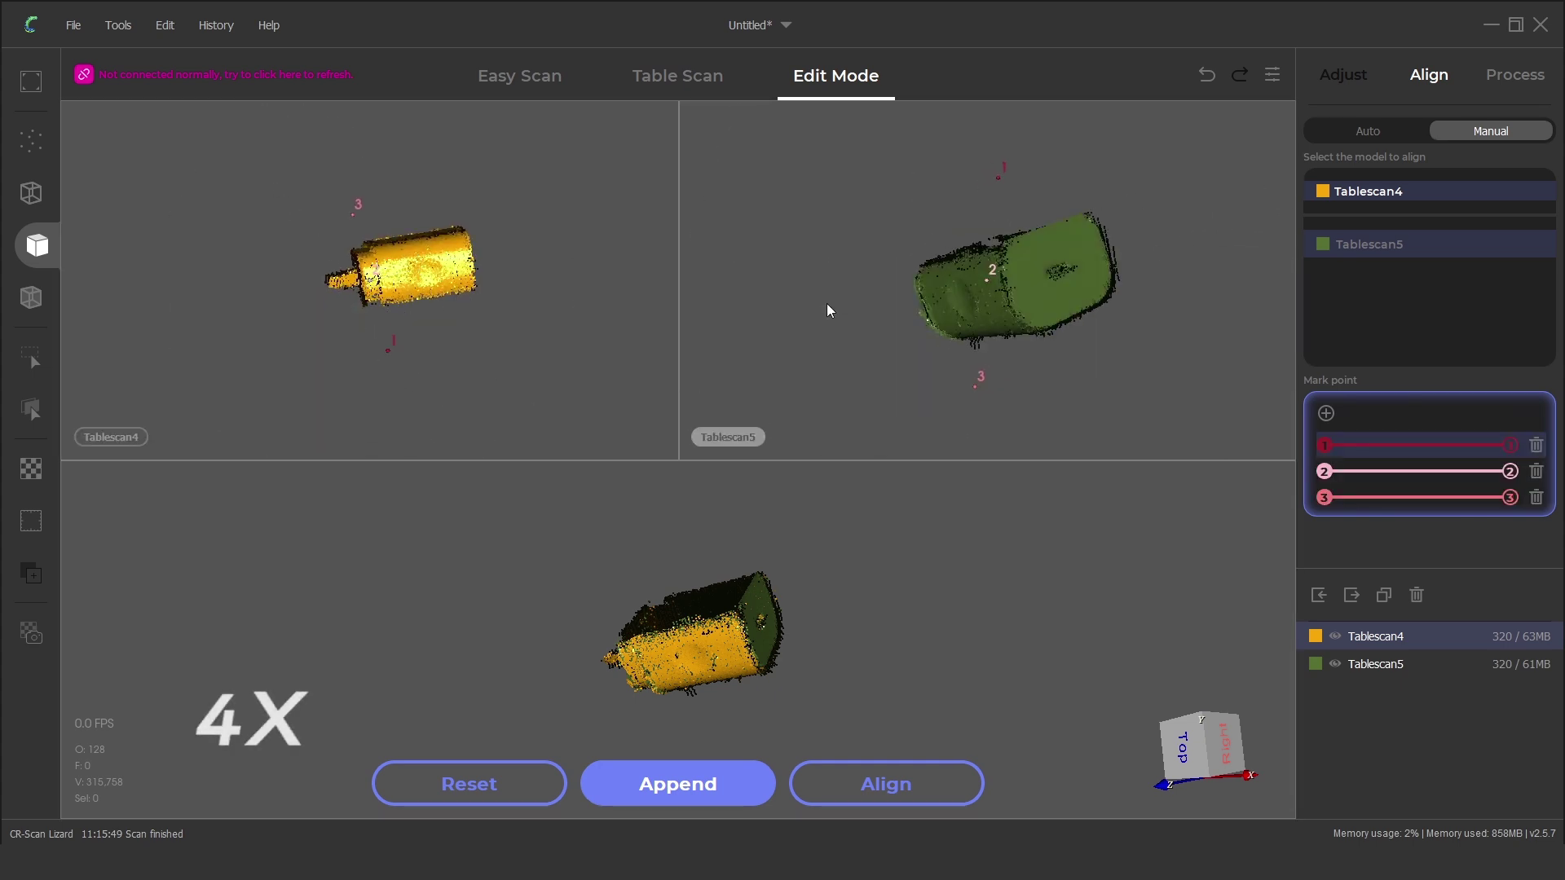
left_click_drag(456, 269, 636, 311)
scroll(636, 310, "up", 3)
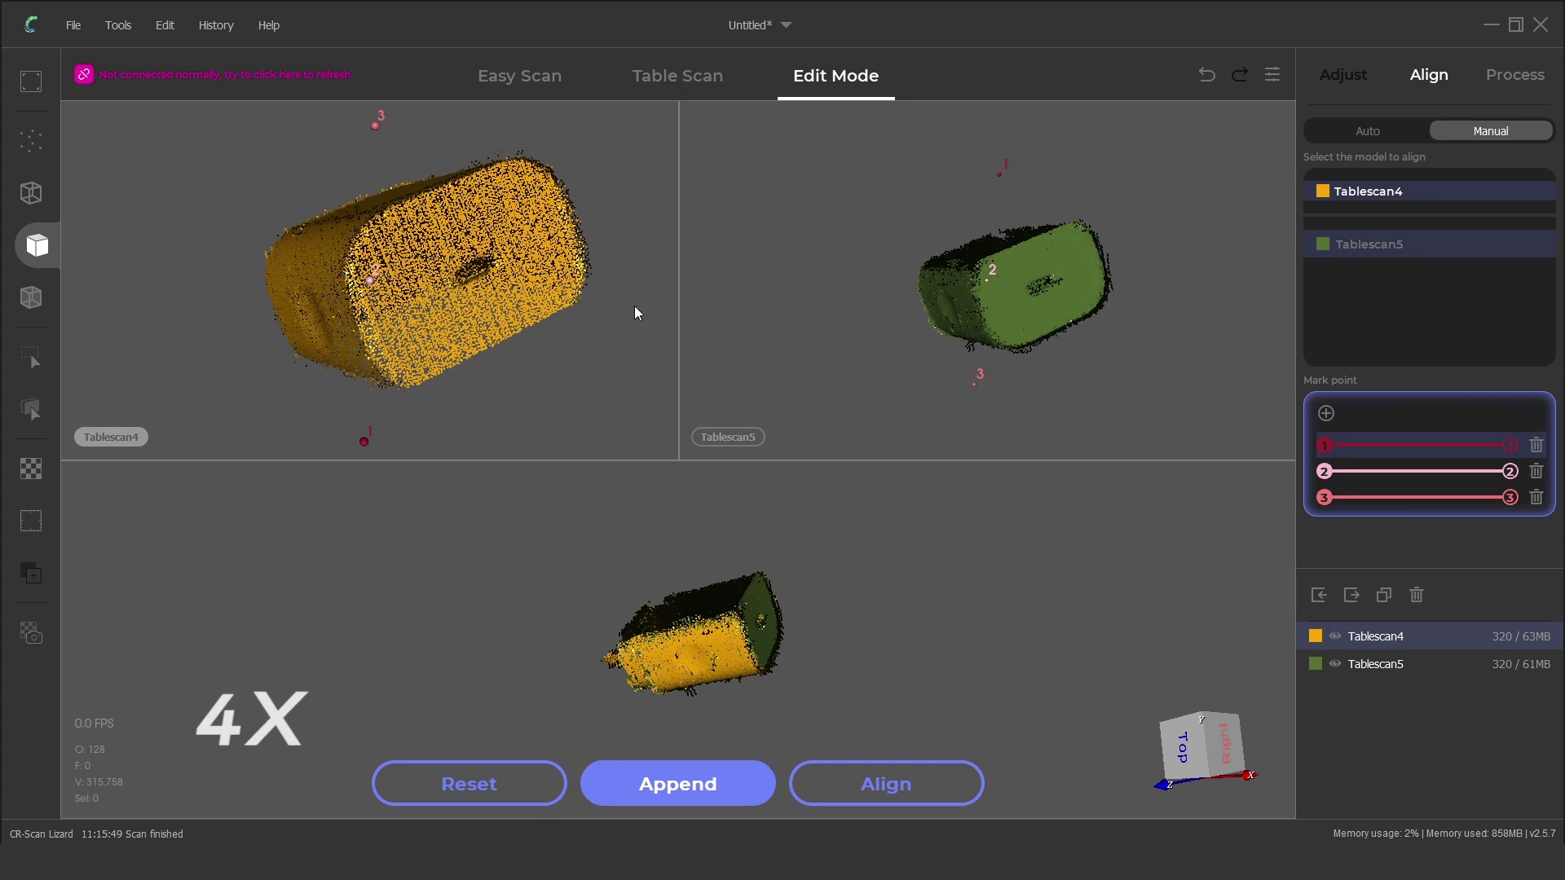
Refine the matching points on the yellow and green scans and align them.
left_click(473, 263)
left_click_drag(1095, 285, 783, 310)
left_click_drag(620, 302, 360, 350)
left_click(370, 350)
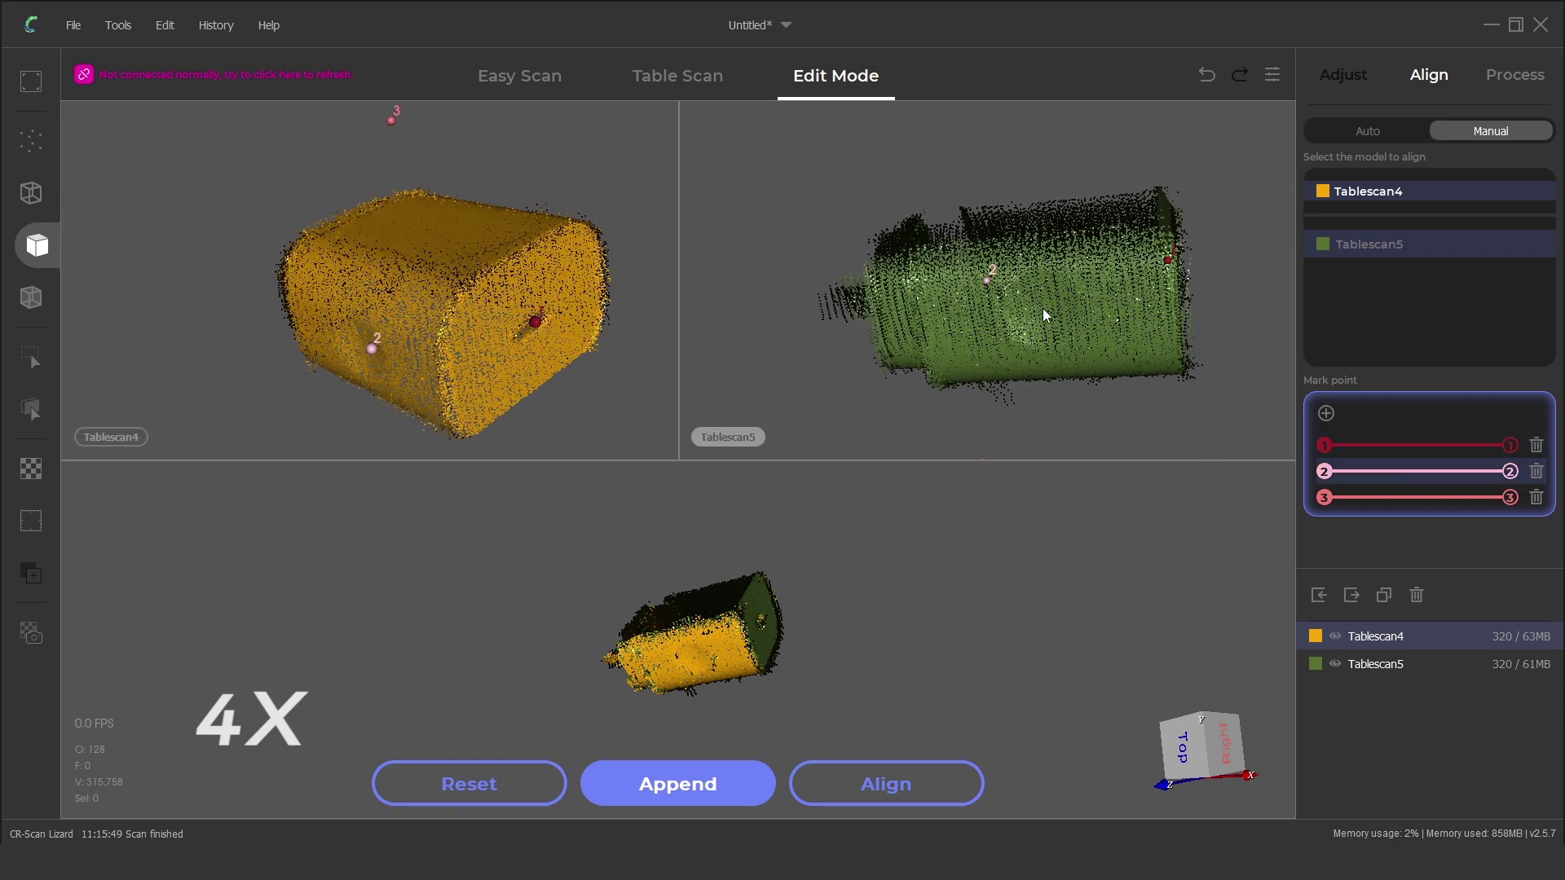
left_click_drag(1019, 318, 1006, 359)
left_click_drag(366, 350, 326, 359)
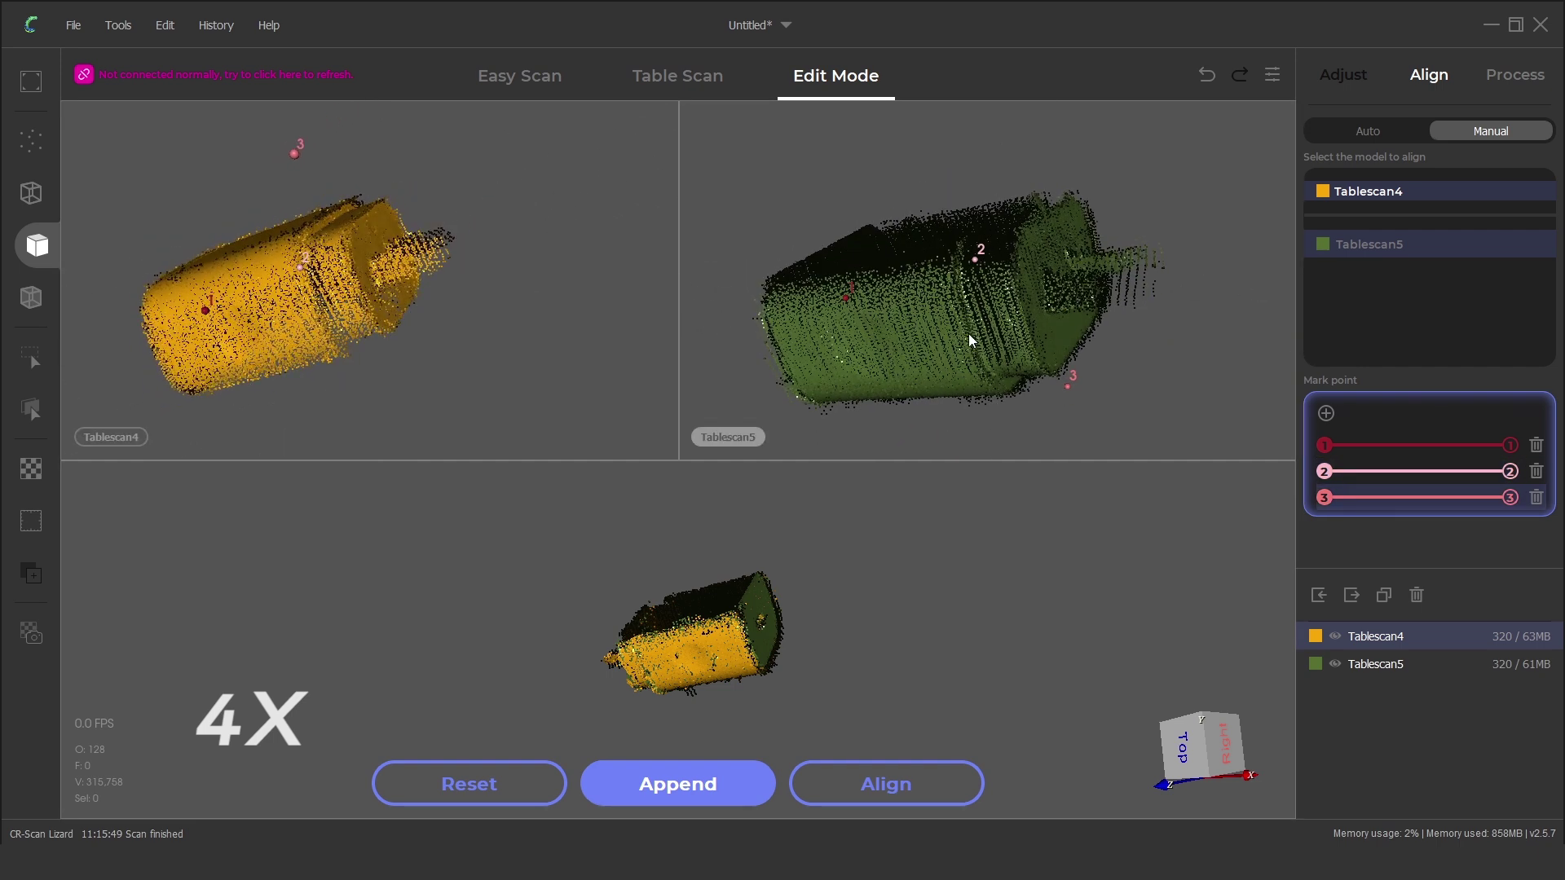
left_click(1024, 314)
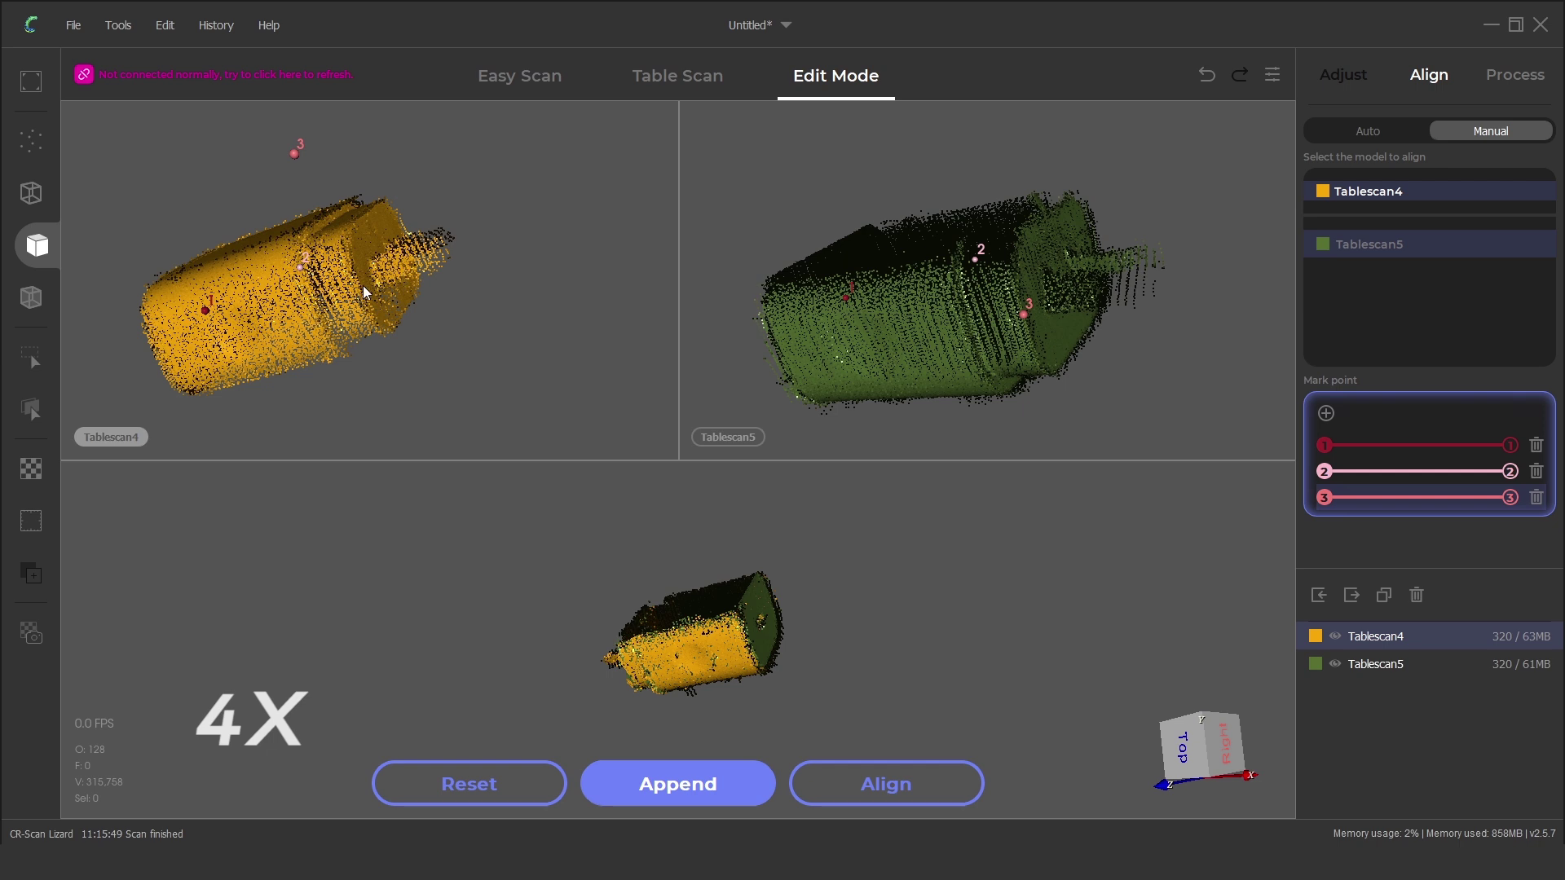
left_click(913, 795)
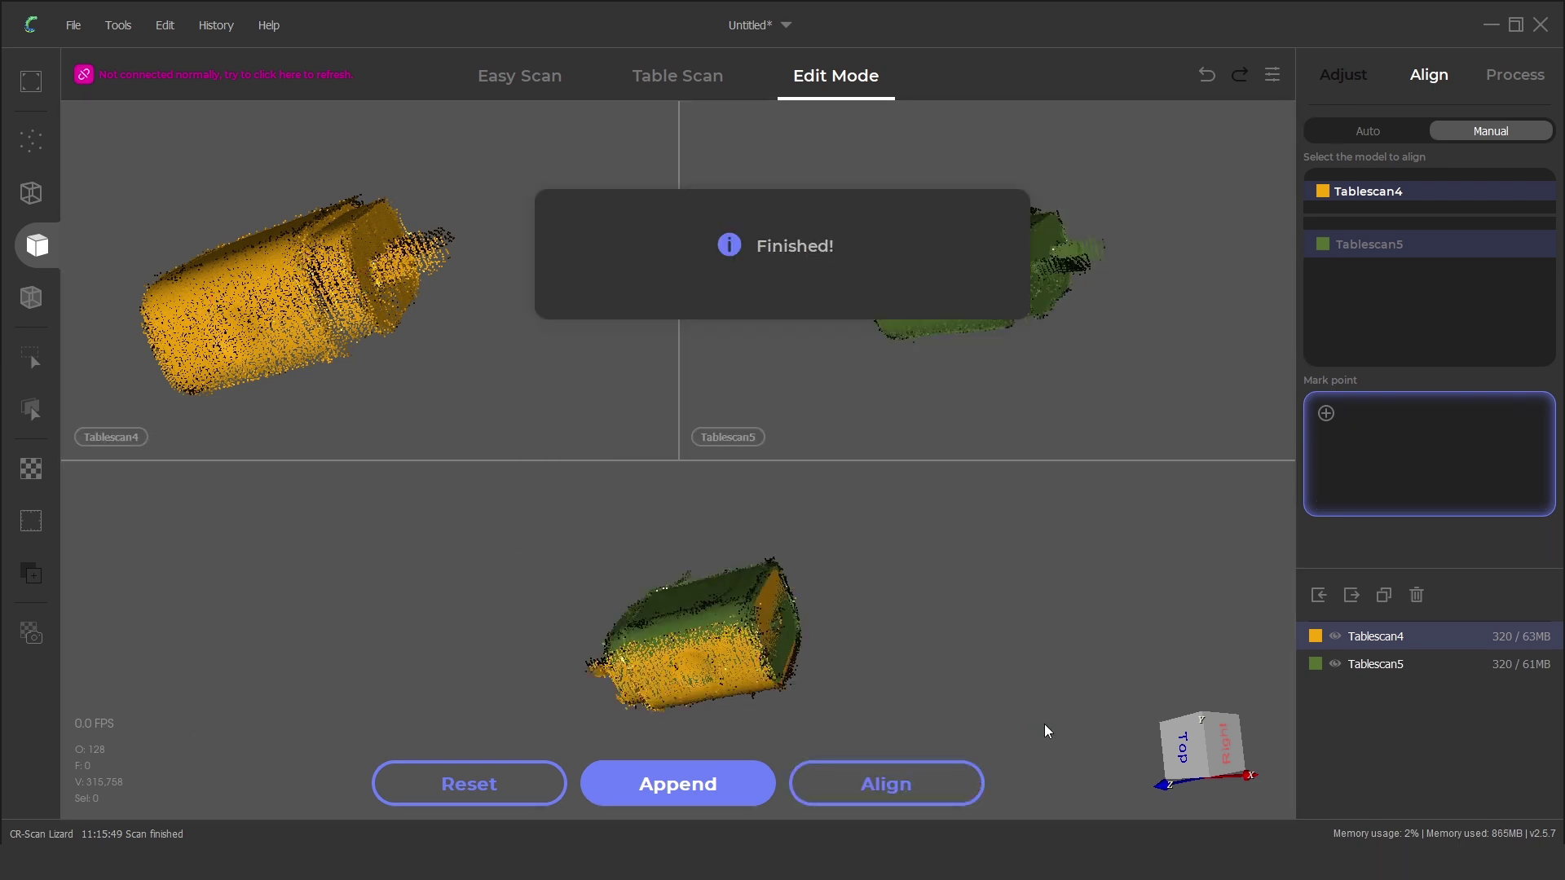
Check the merged charger and start fusing both scans under the default file name.
left_click_drag(898, 639, 987, 656)
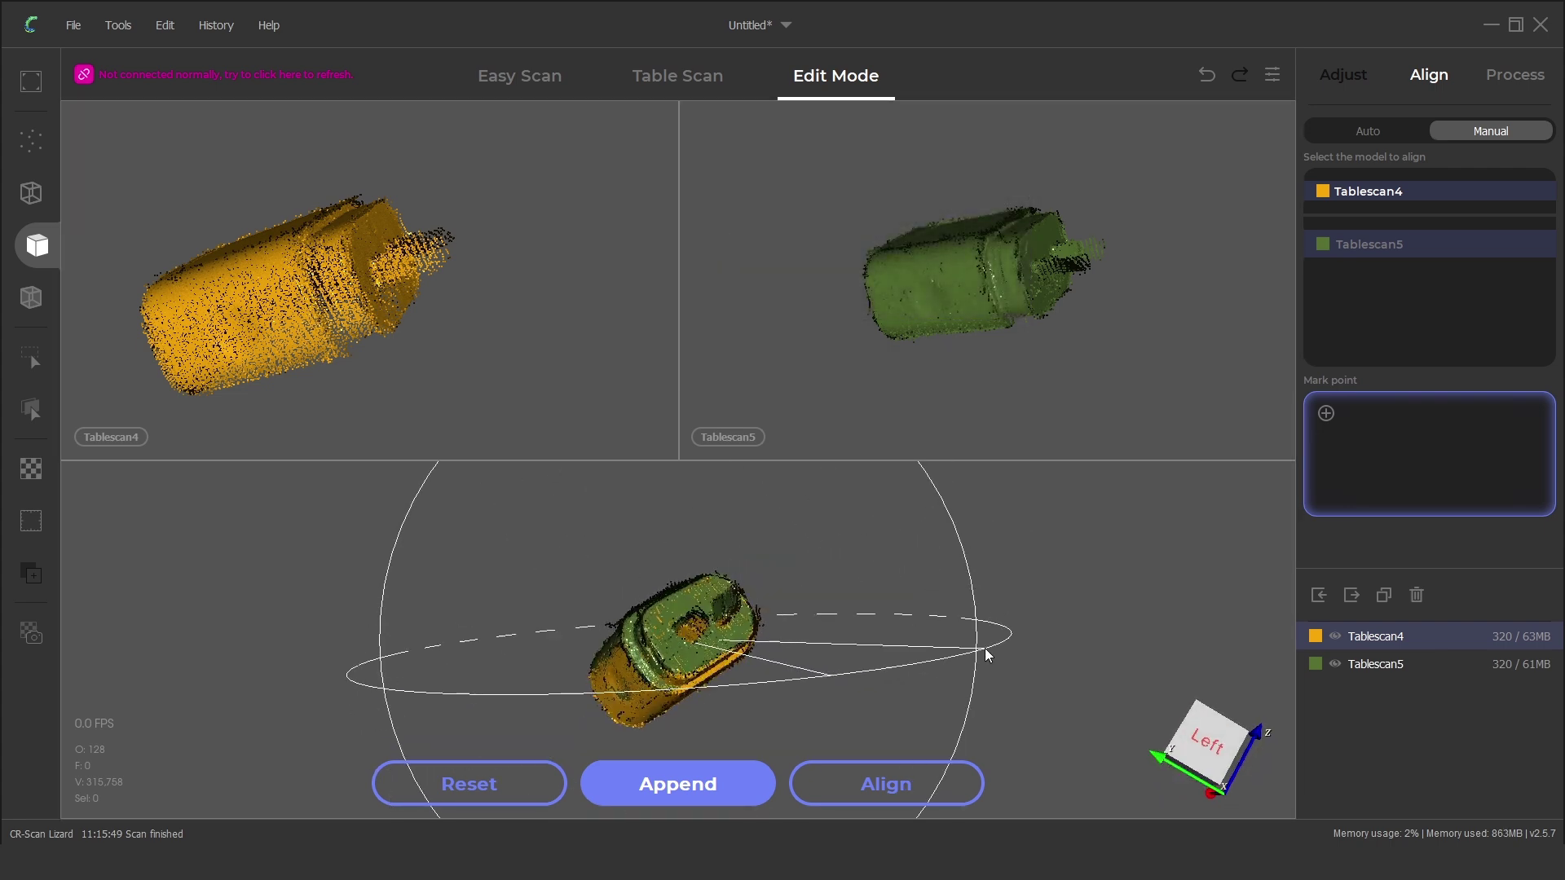
left_click_drag(720, 725, 603, 727)
left_click(872, 783)
left_click(873, 782)
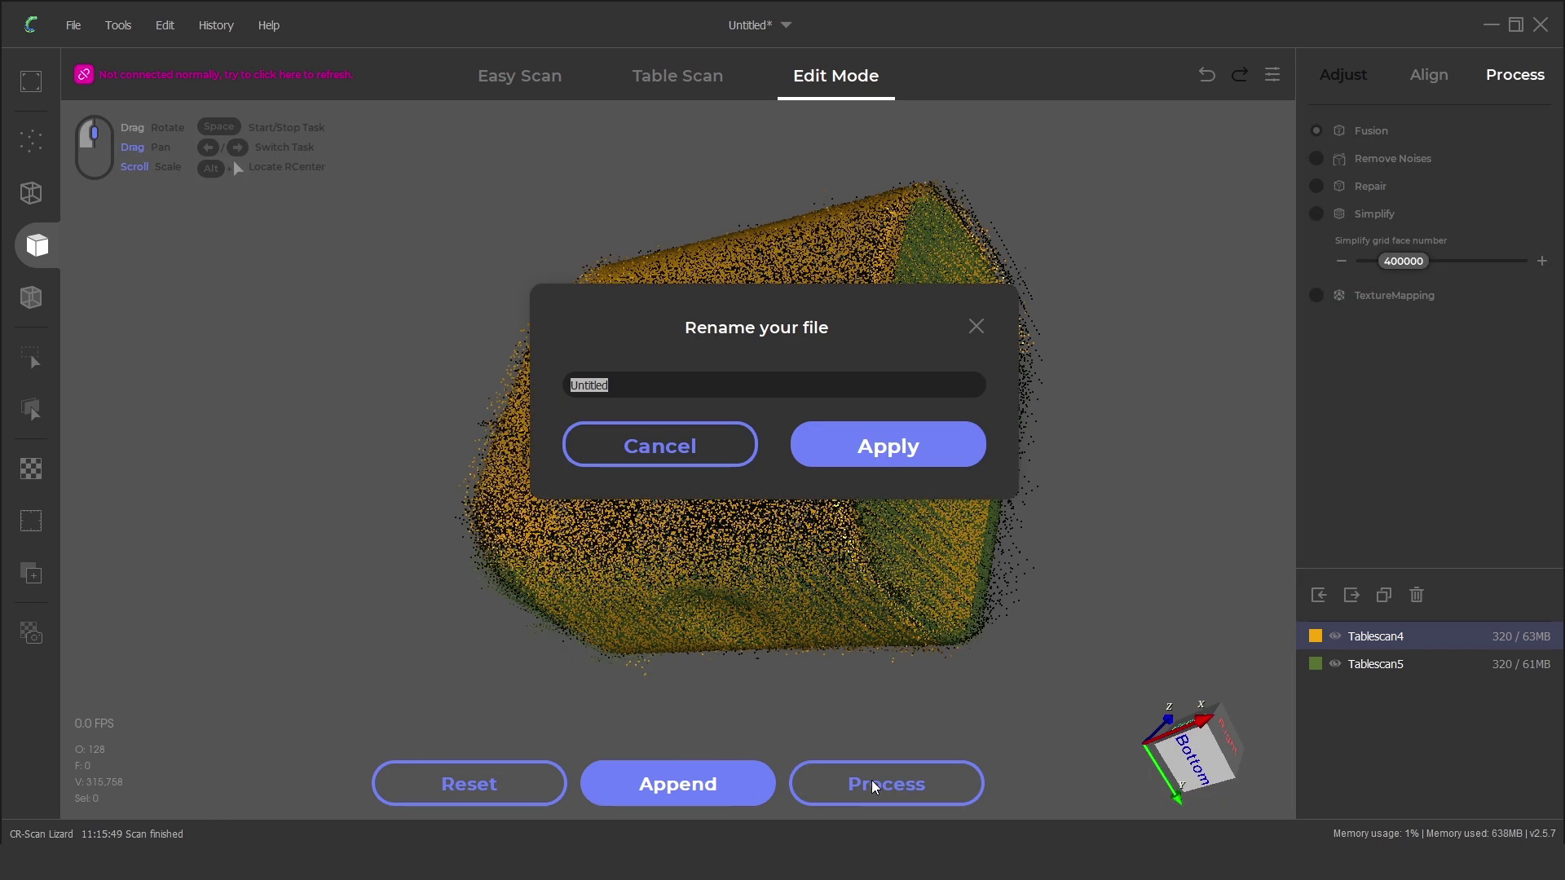
left_click(860, 445)
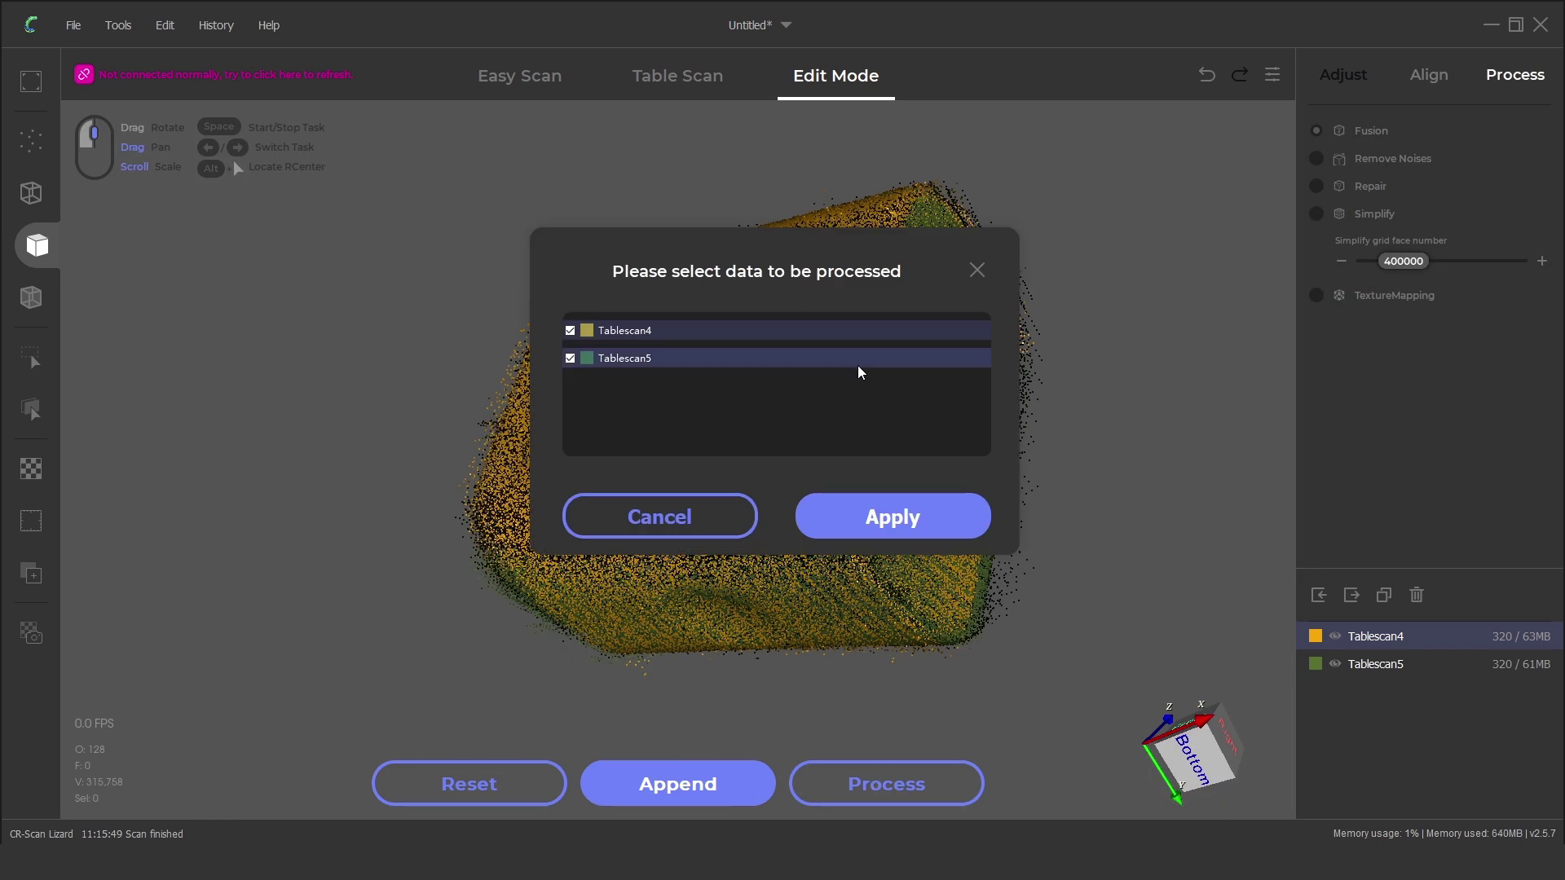
left_click(888, 516)
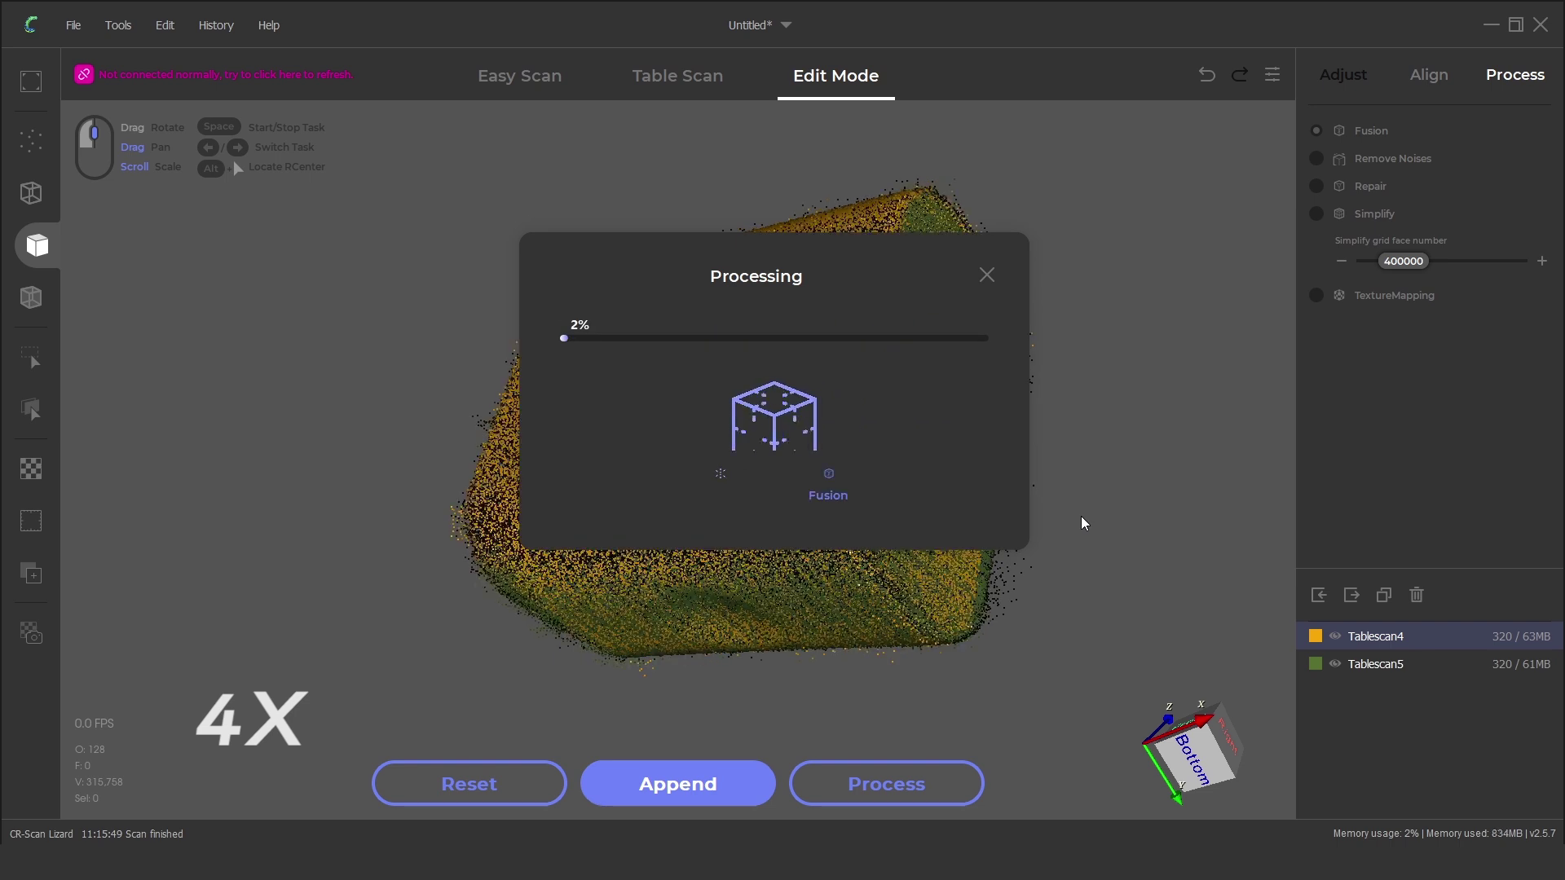
Delete the stray fragment floating above the charger mesh and inspect the cleaned model.
left_click(684, 419)
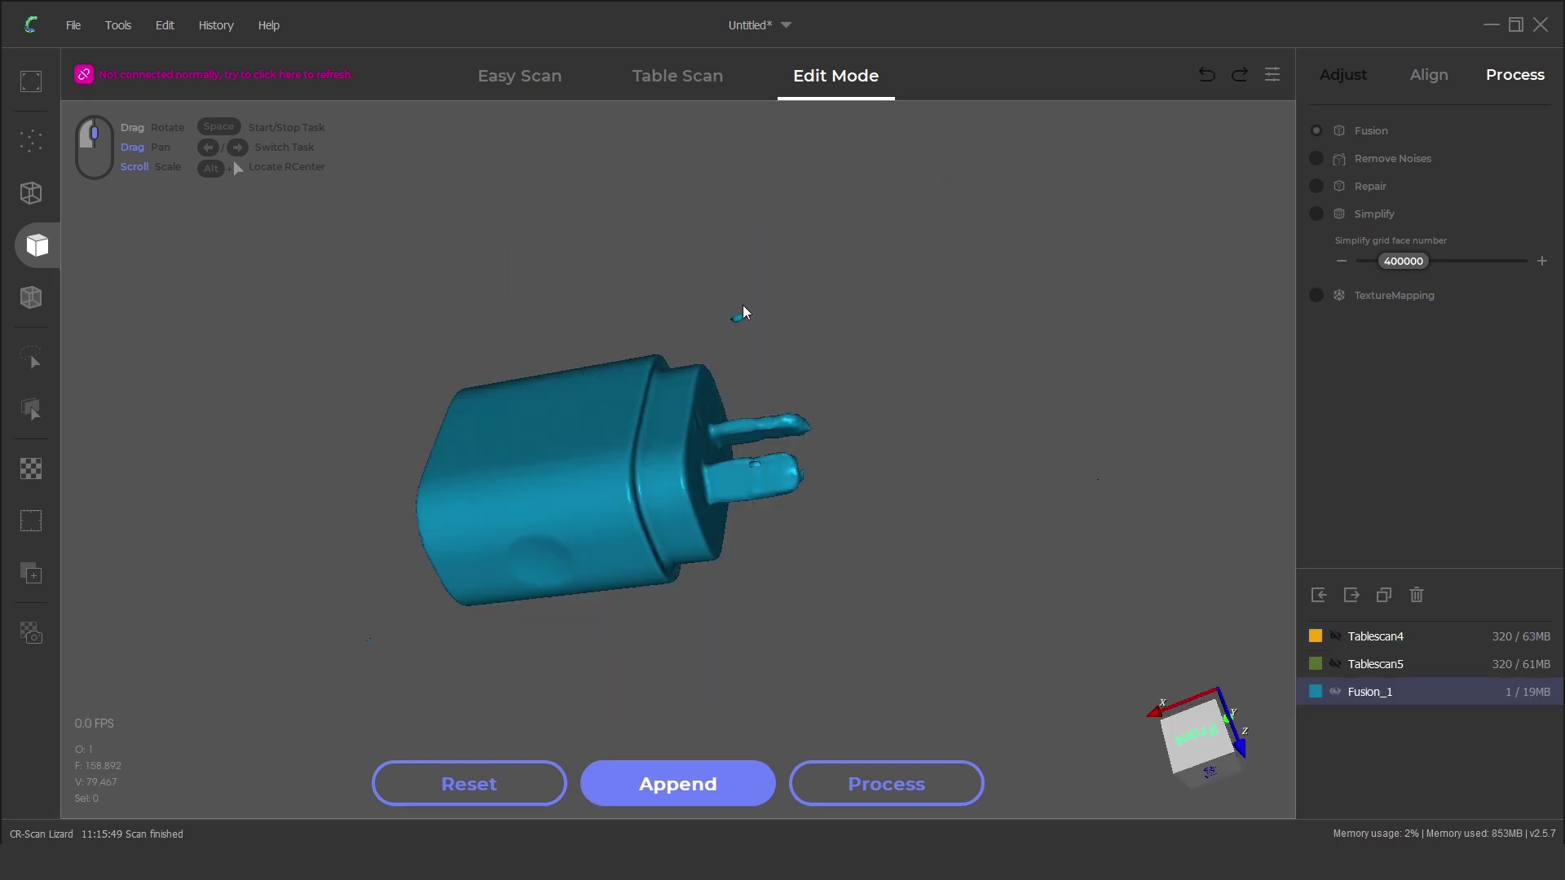
left_click_drag(737, 301, 737, 341, "shift")
left_click_drag(817, 594, 627, 400)
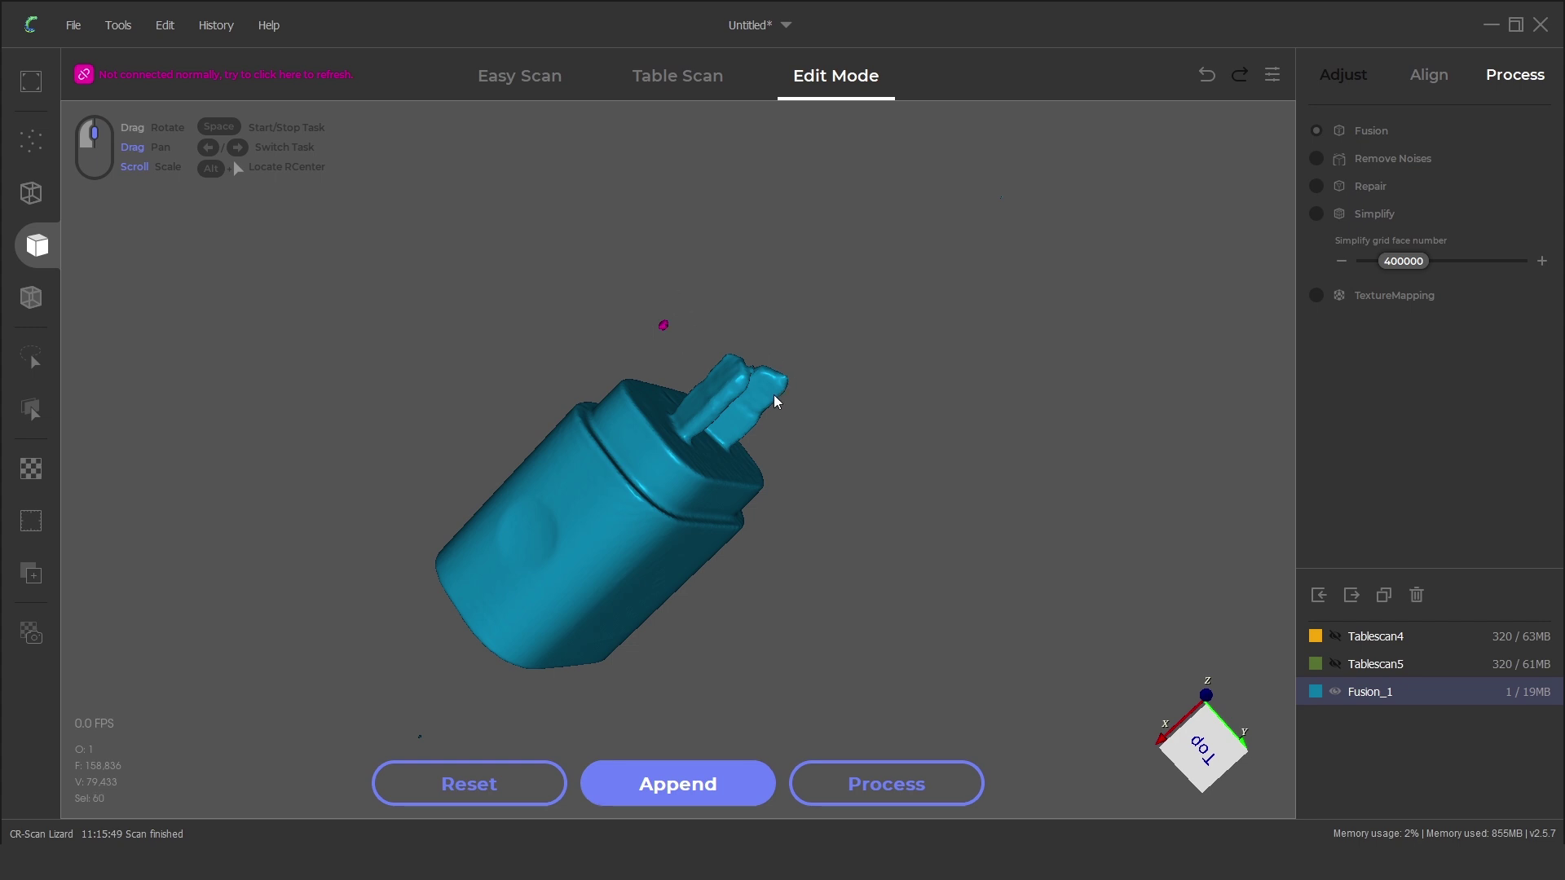
key("Delete")
left_click_drag(617, 502, 964, 360)
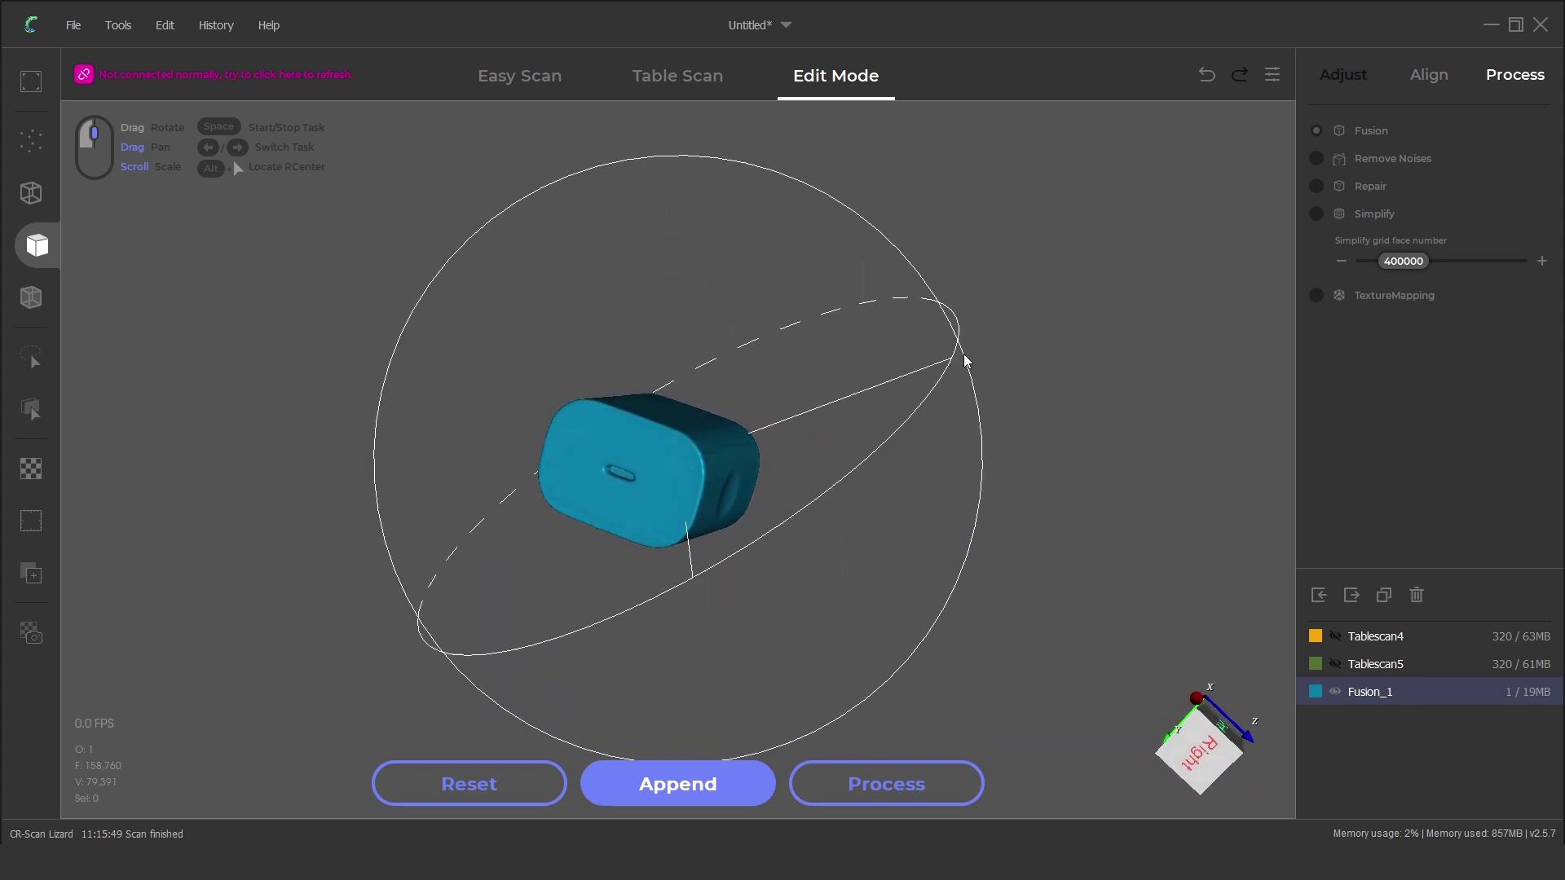
left_click_drag(918, 413, 561, 350)
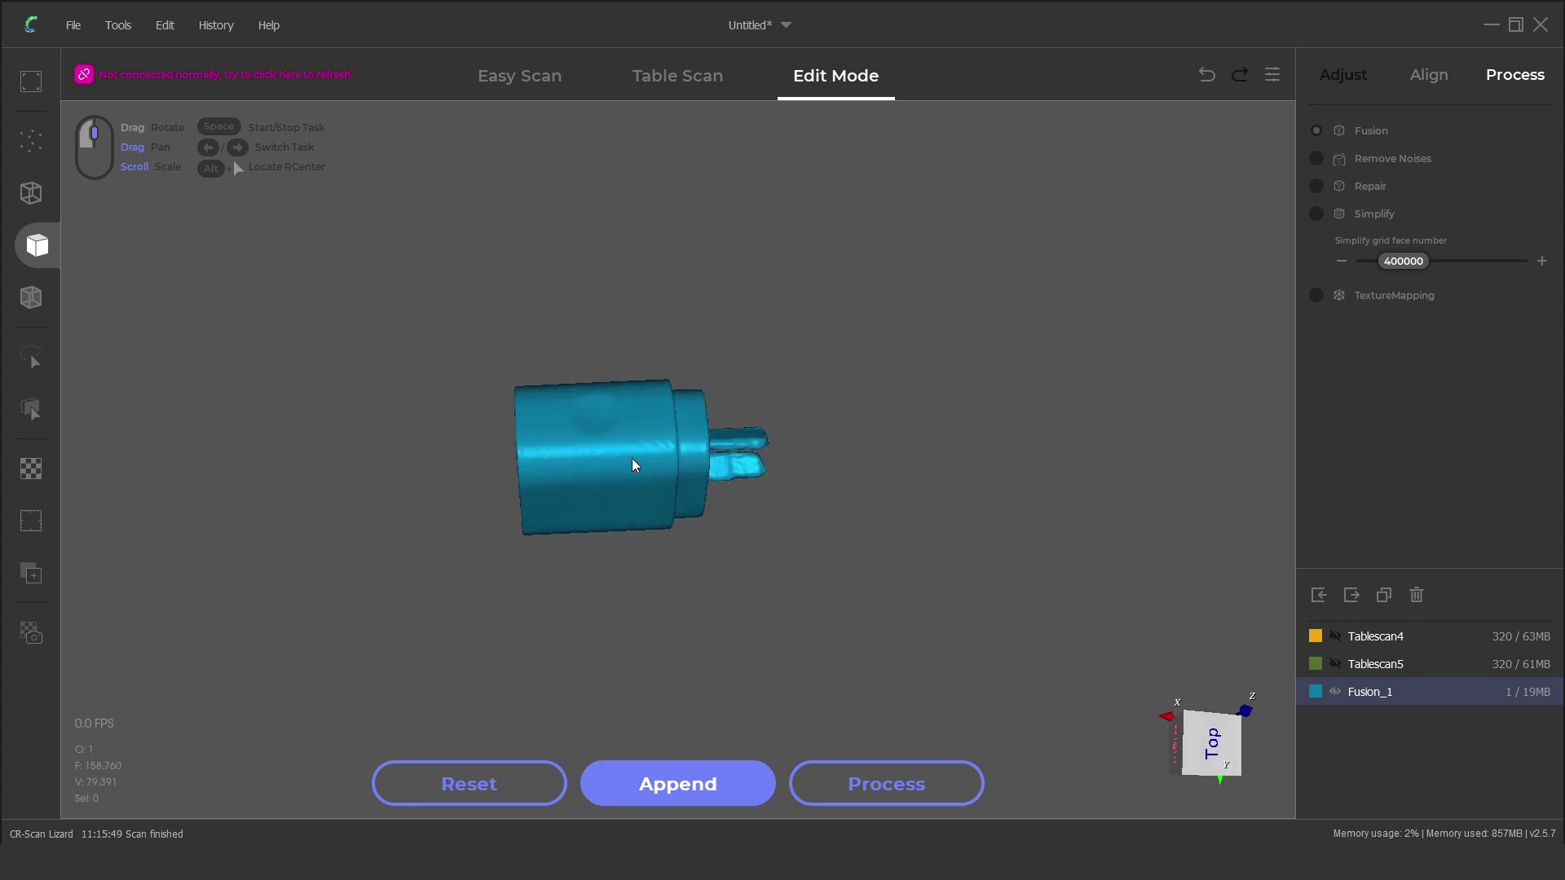
left_click_drag(634, 465, 1063, 449)
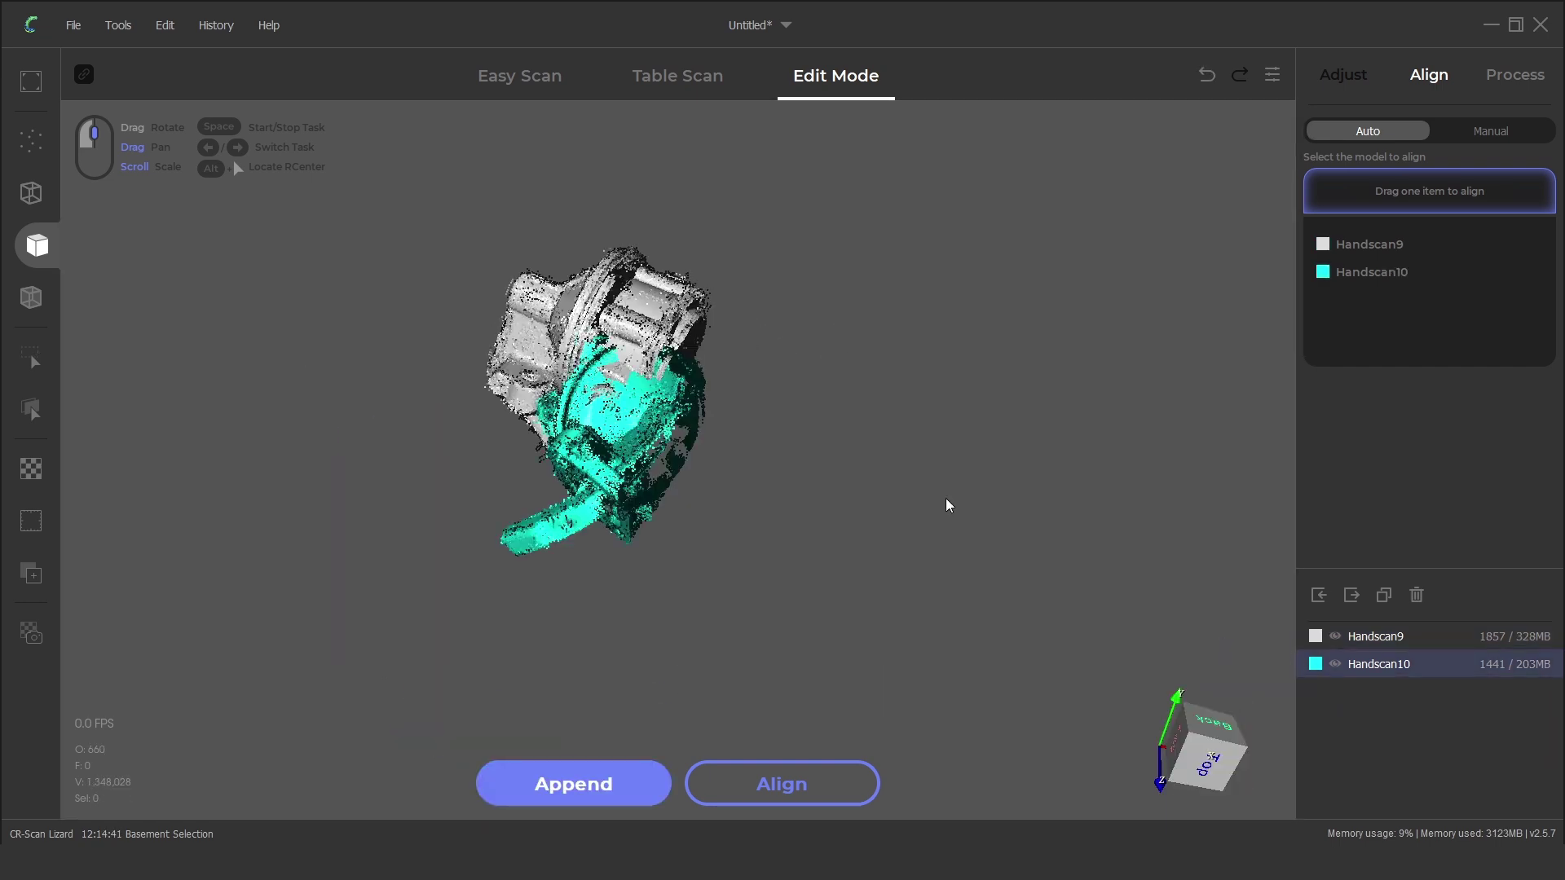
Add Handscan10 to the align list, align it with Handscan9, and check the overlap.
left_click_drag(946, 503, 802, 539)
left_click(818, 774)
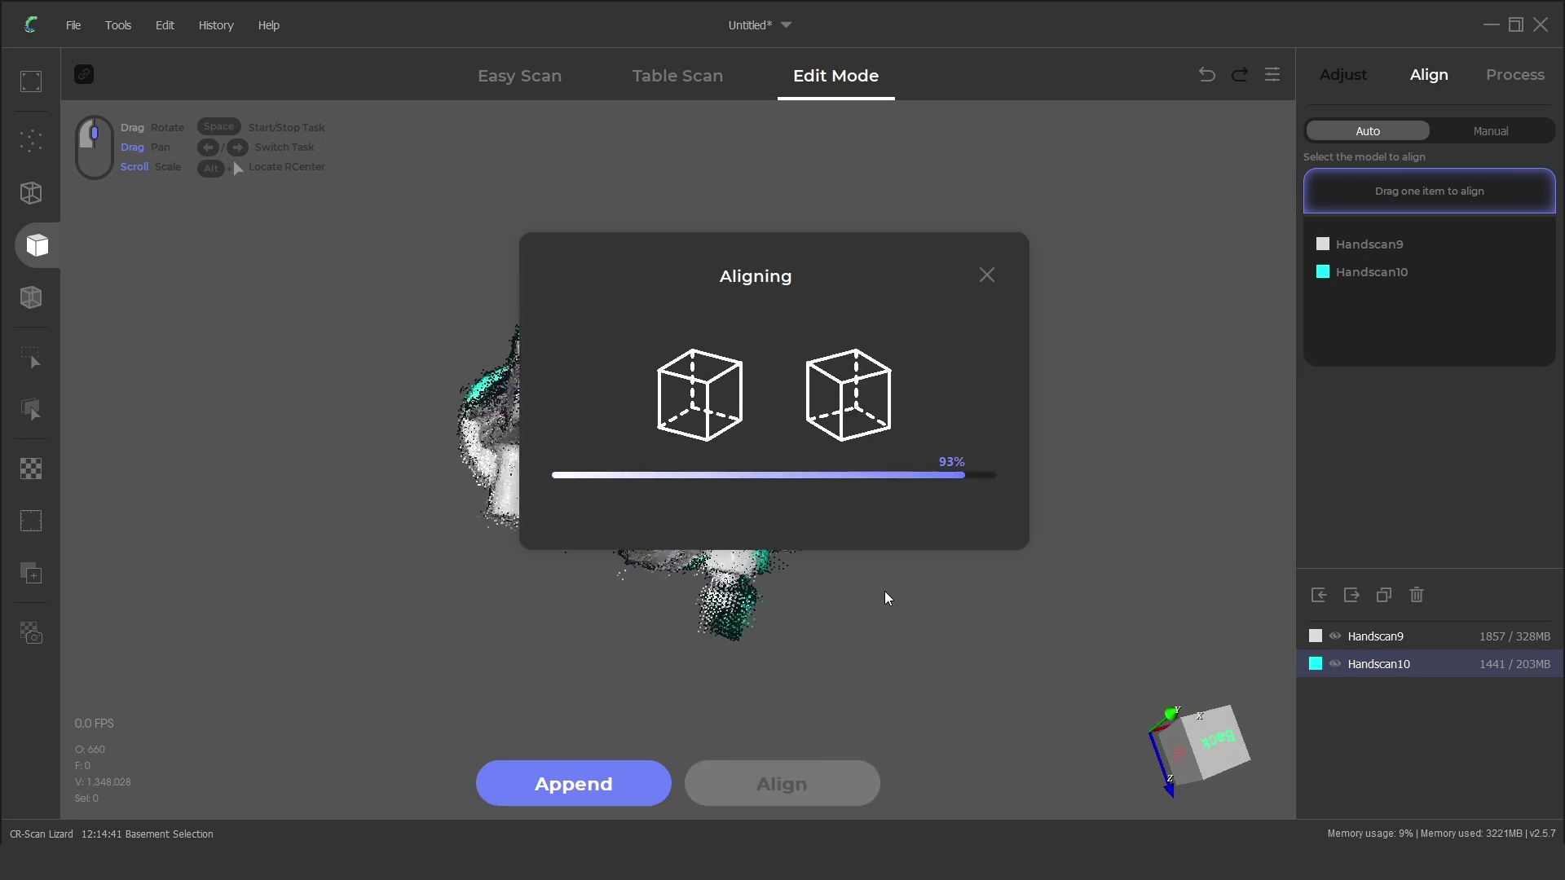
left_click_drag(884, 590, 990, 440)
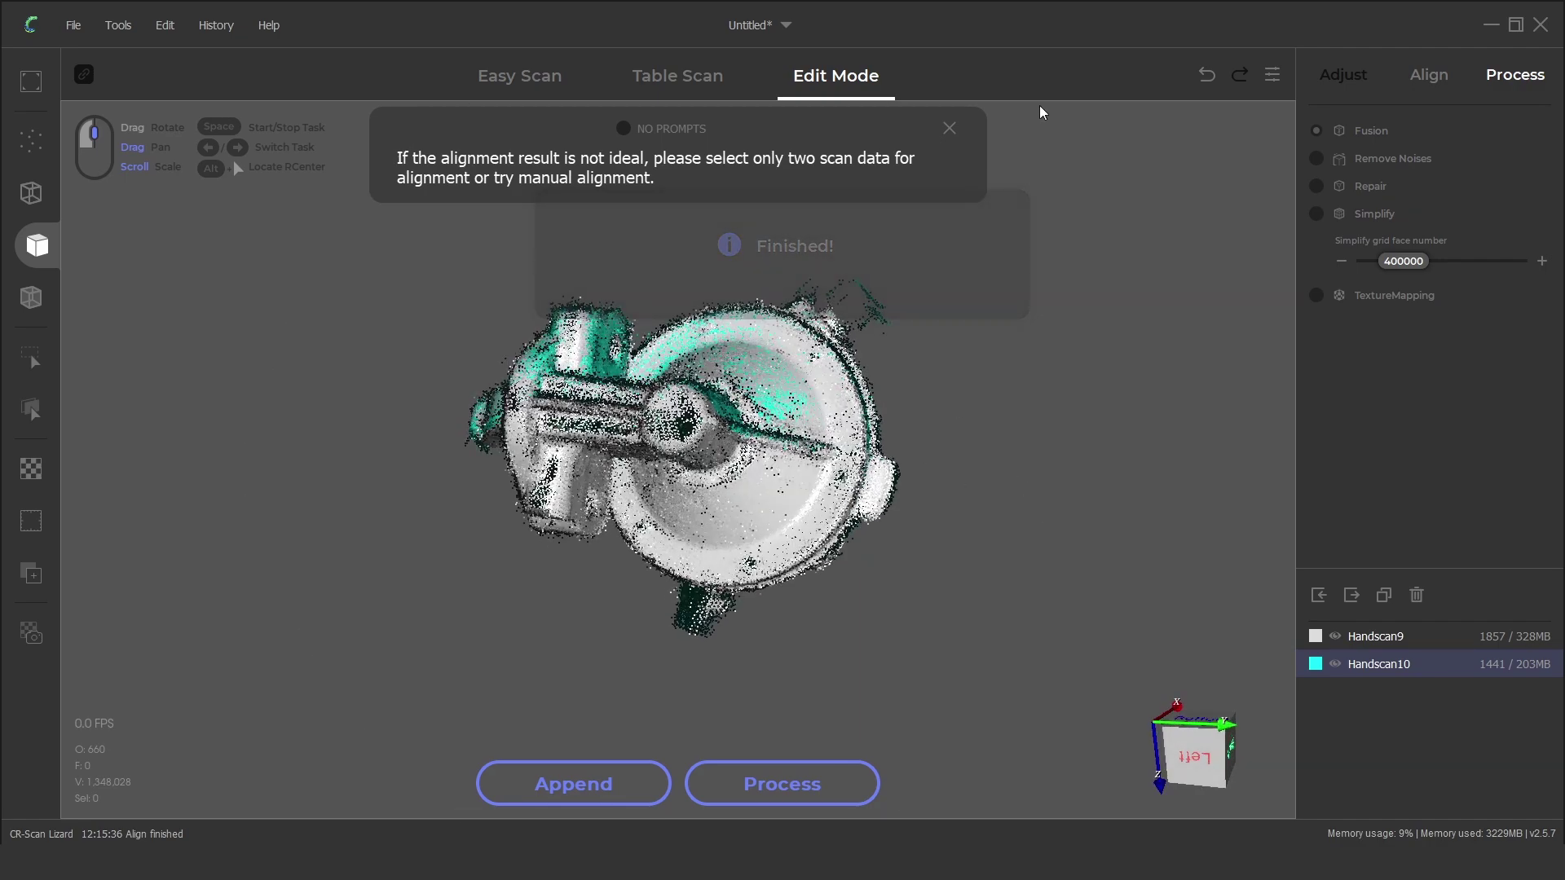
left_click(951, 129)
left_click_drag(945, 212, 750, 652)
Fuse the aligned fuel pump scans into the Fusion_3 mesh under the default name.
left_click(790, 789)
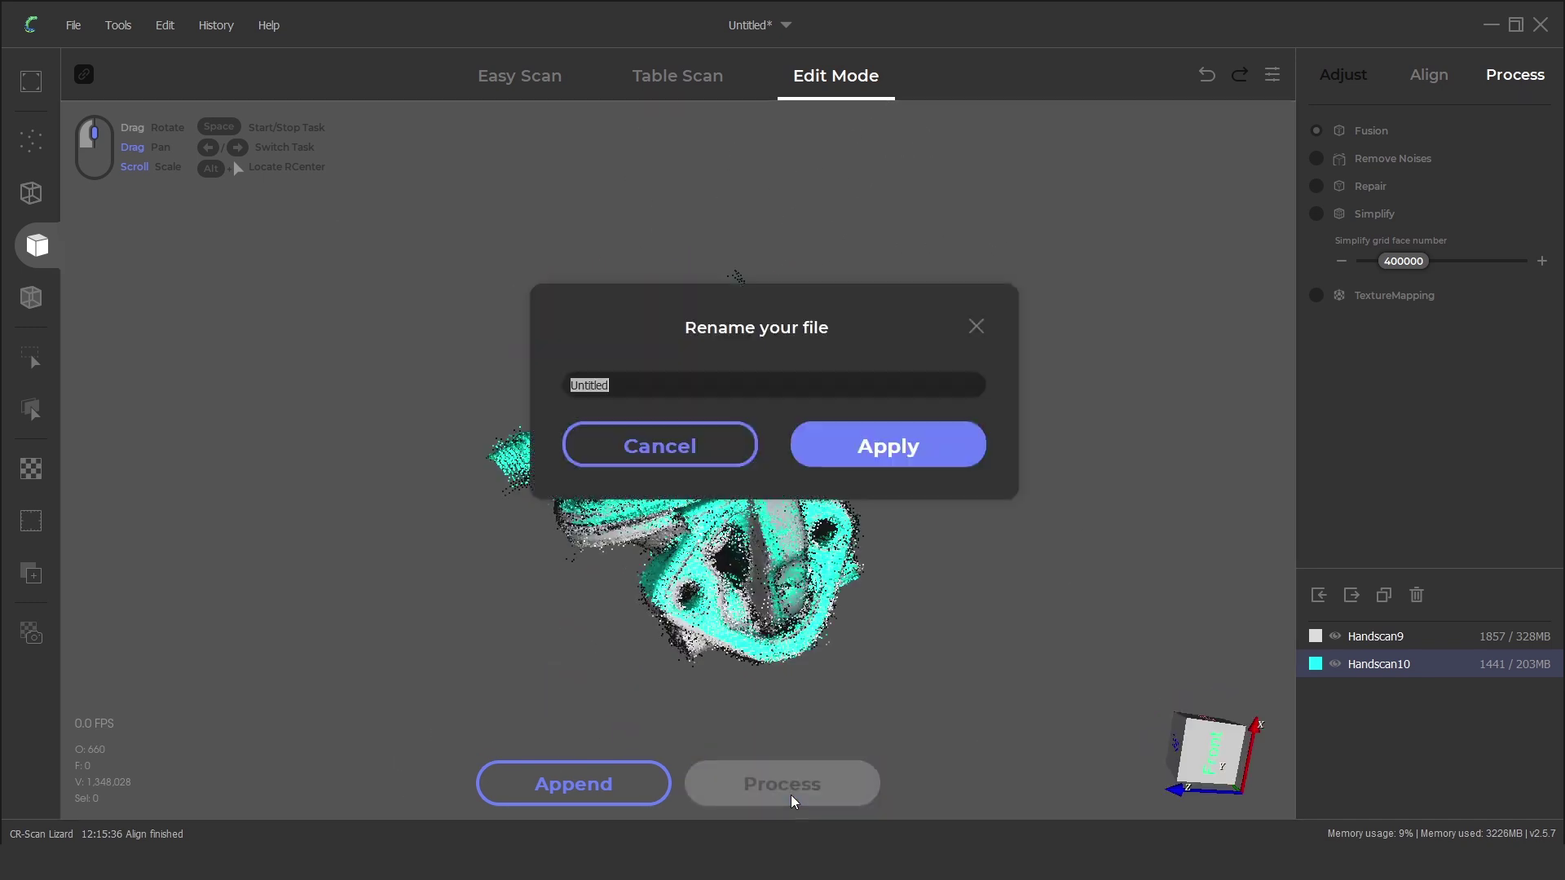
left_click(887, 446)
left_click(891, 513)
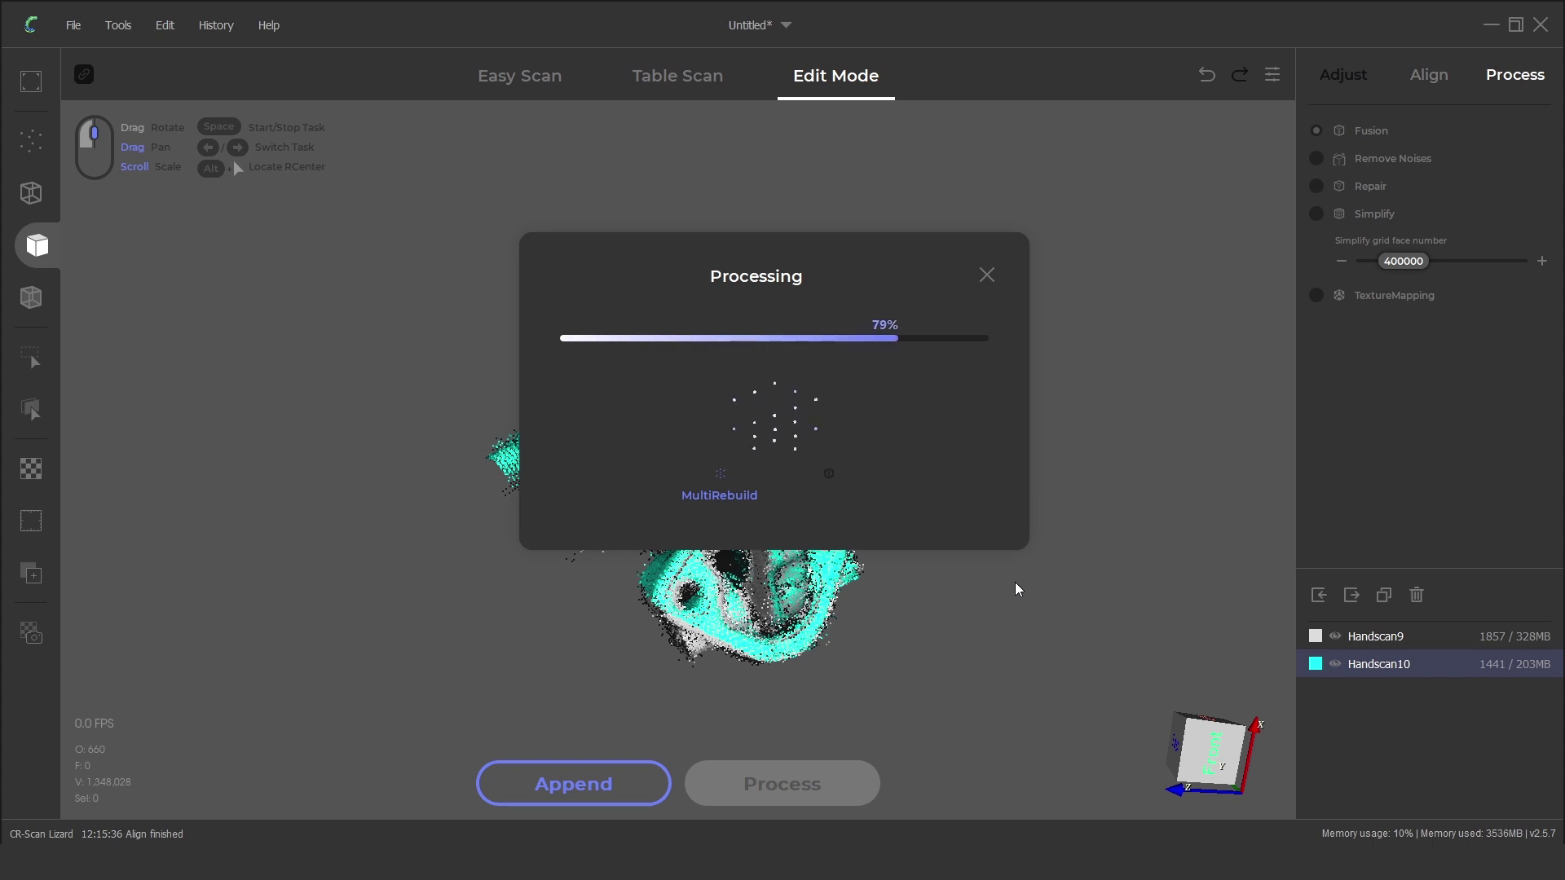
left_click_drag(902, 442, 865, 556)
left_click_drag(755, 512, 774, 602)
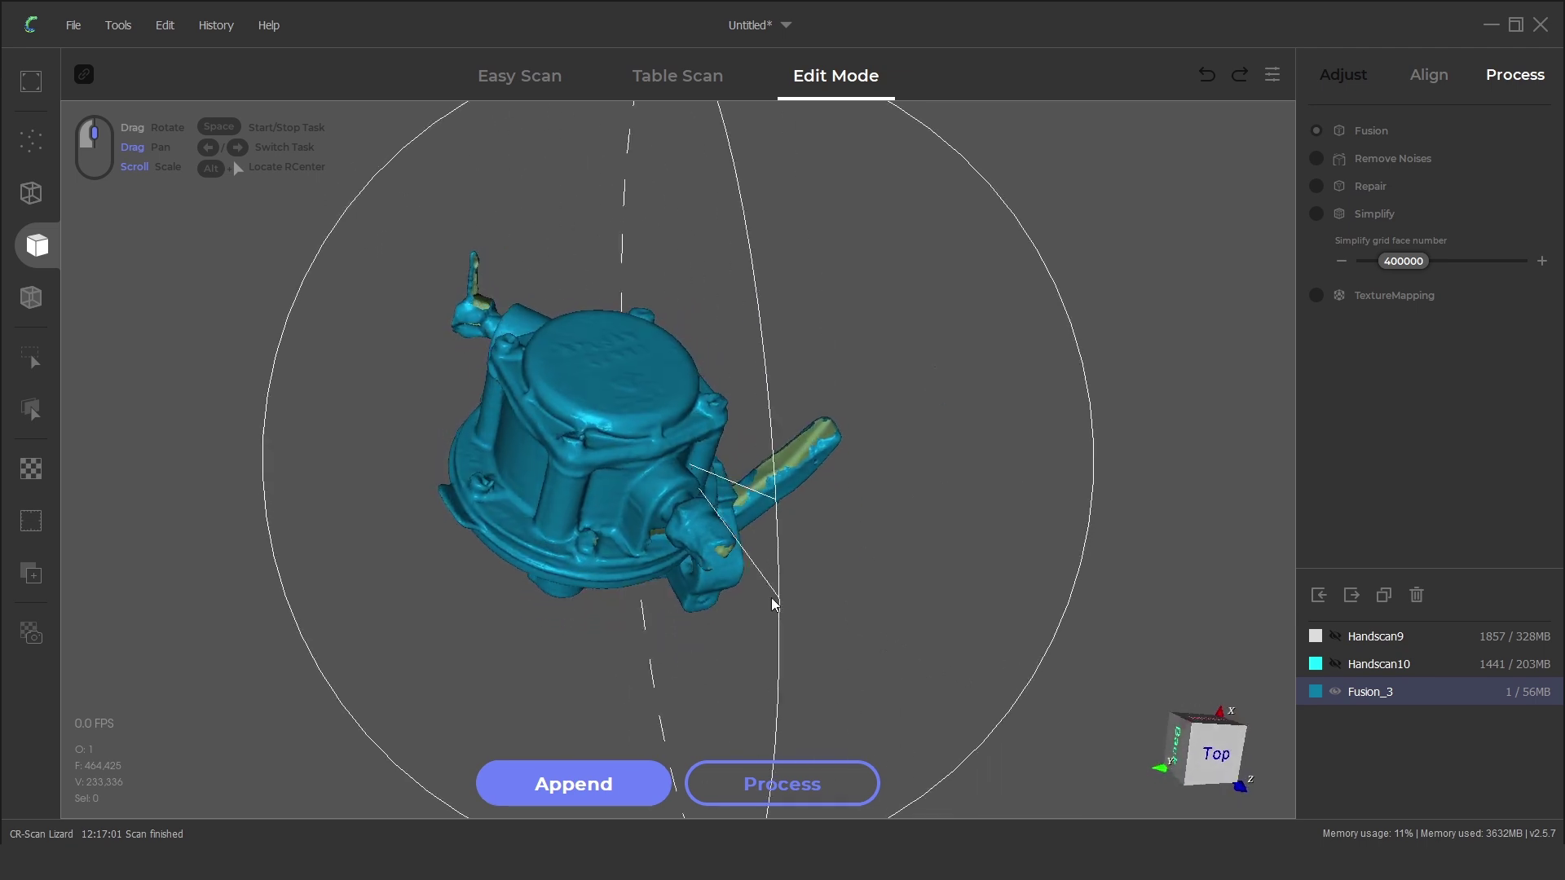
left_click_drag(819, 449, 571, 367)
Run Edit > Repair on the Fusion_3 fuel pump mesh and inspect the result.
left_click(164, 26)
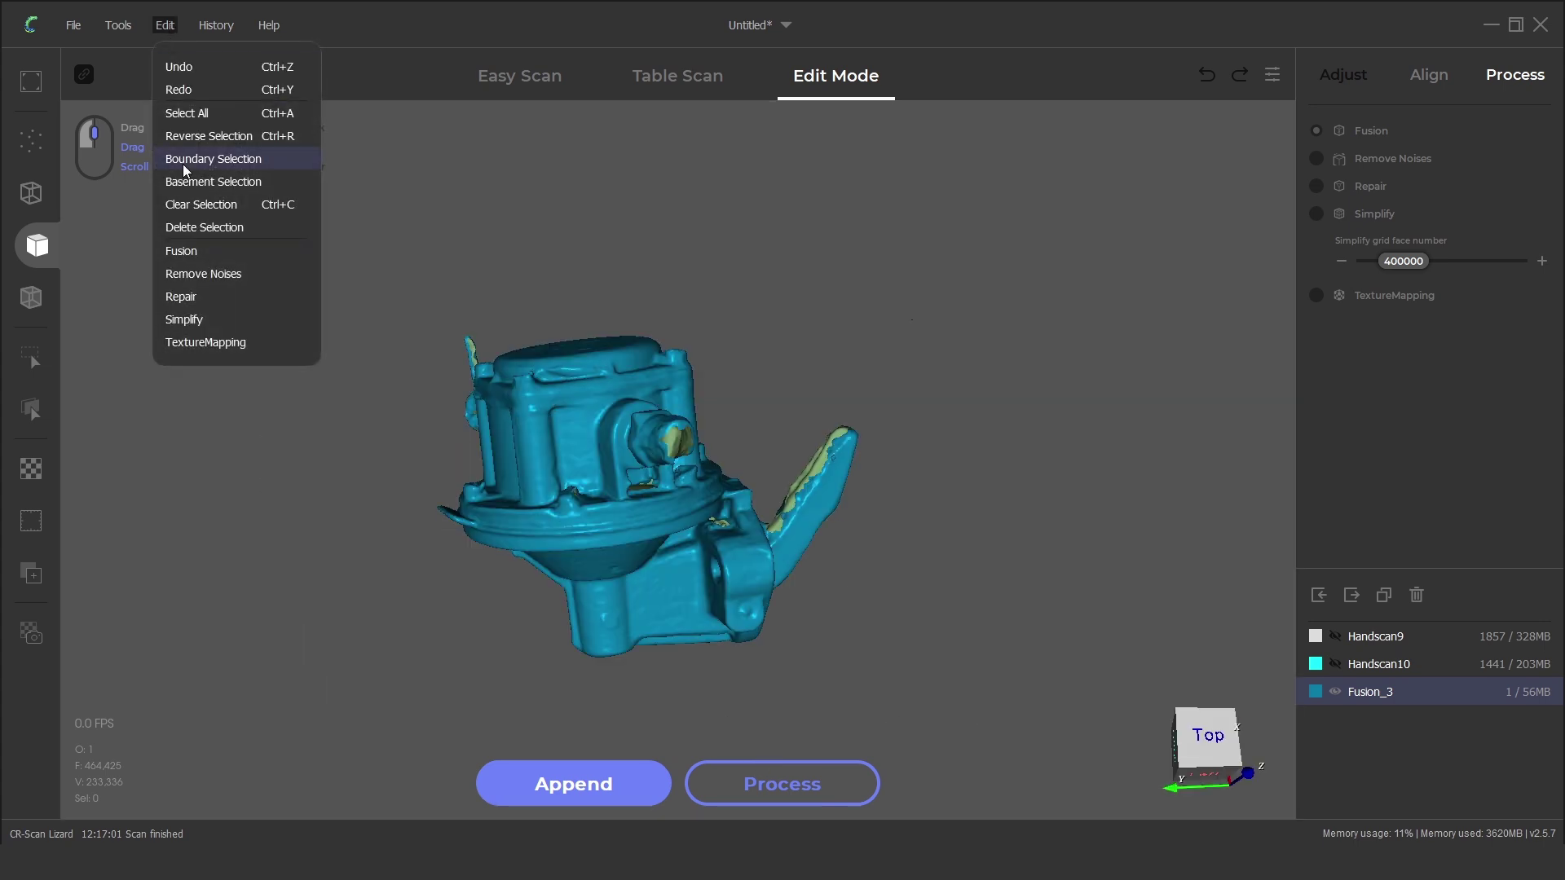
left_click(207, 297)
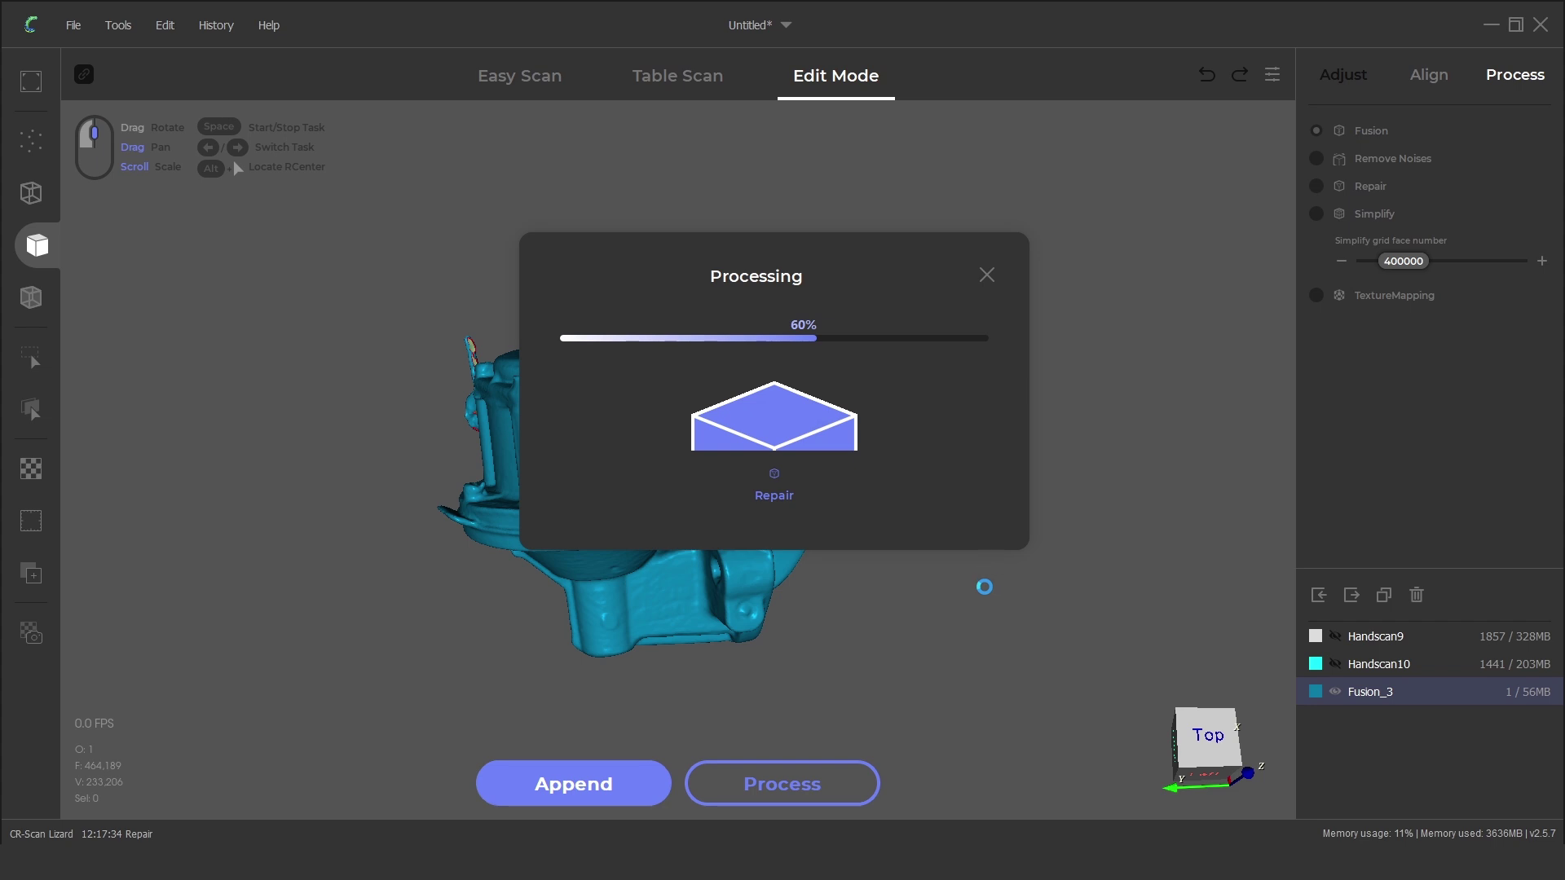
left_click_drag(933, 554, 675, 576)
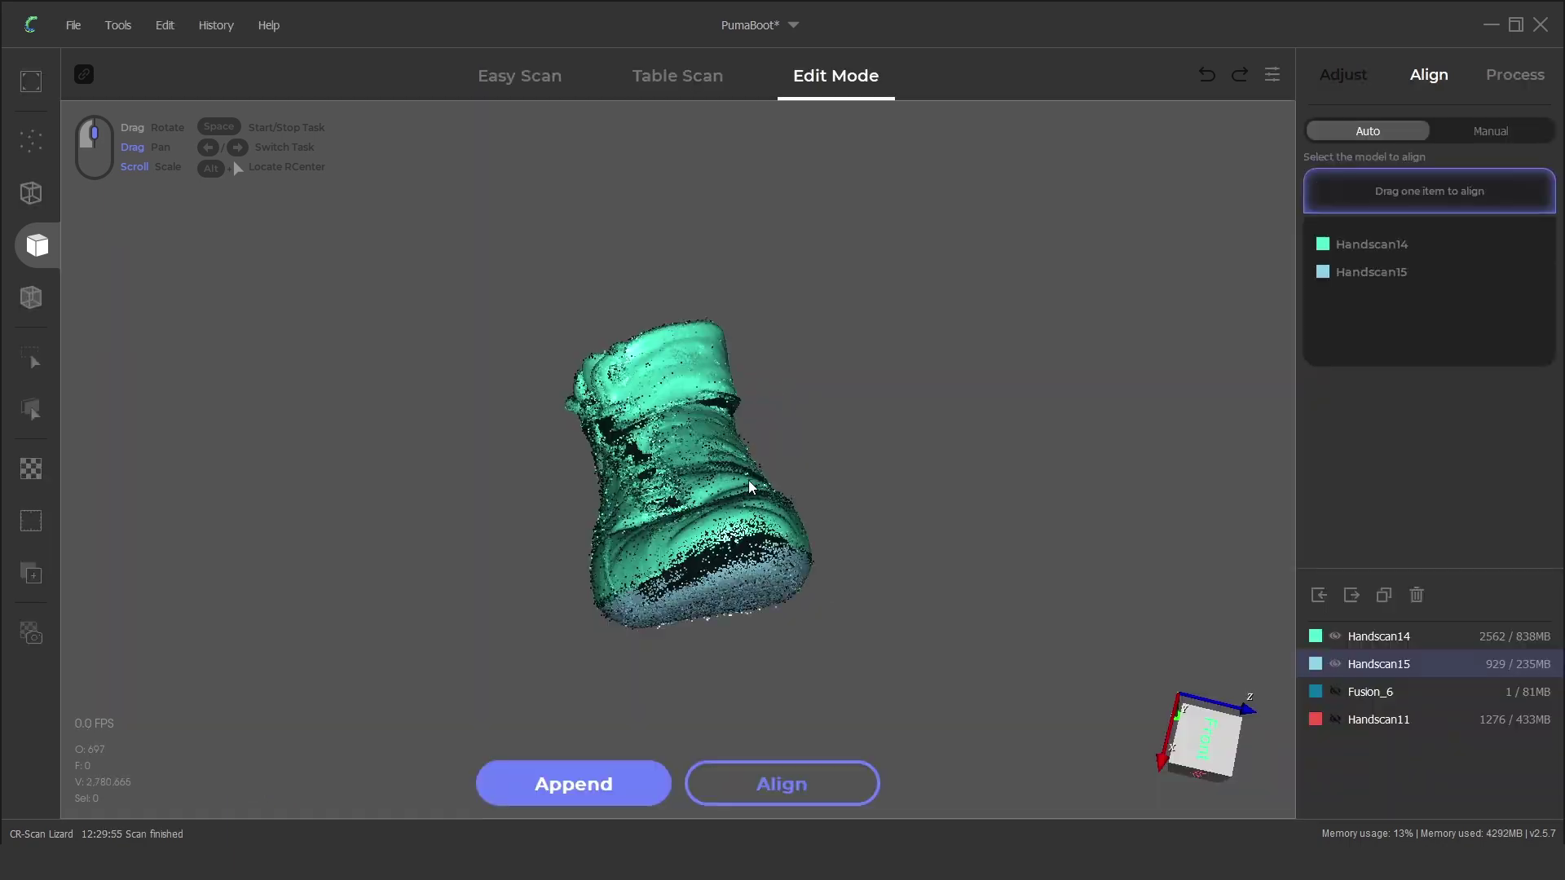
Hide the raw boot scan and show the fused Fusion_6 boot mesh.
left_click_drag(748, 481, 1059, 603)
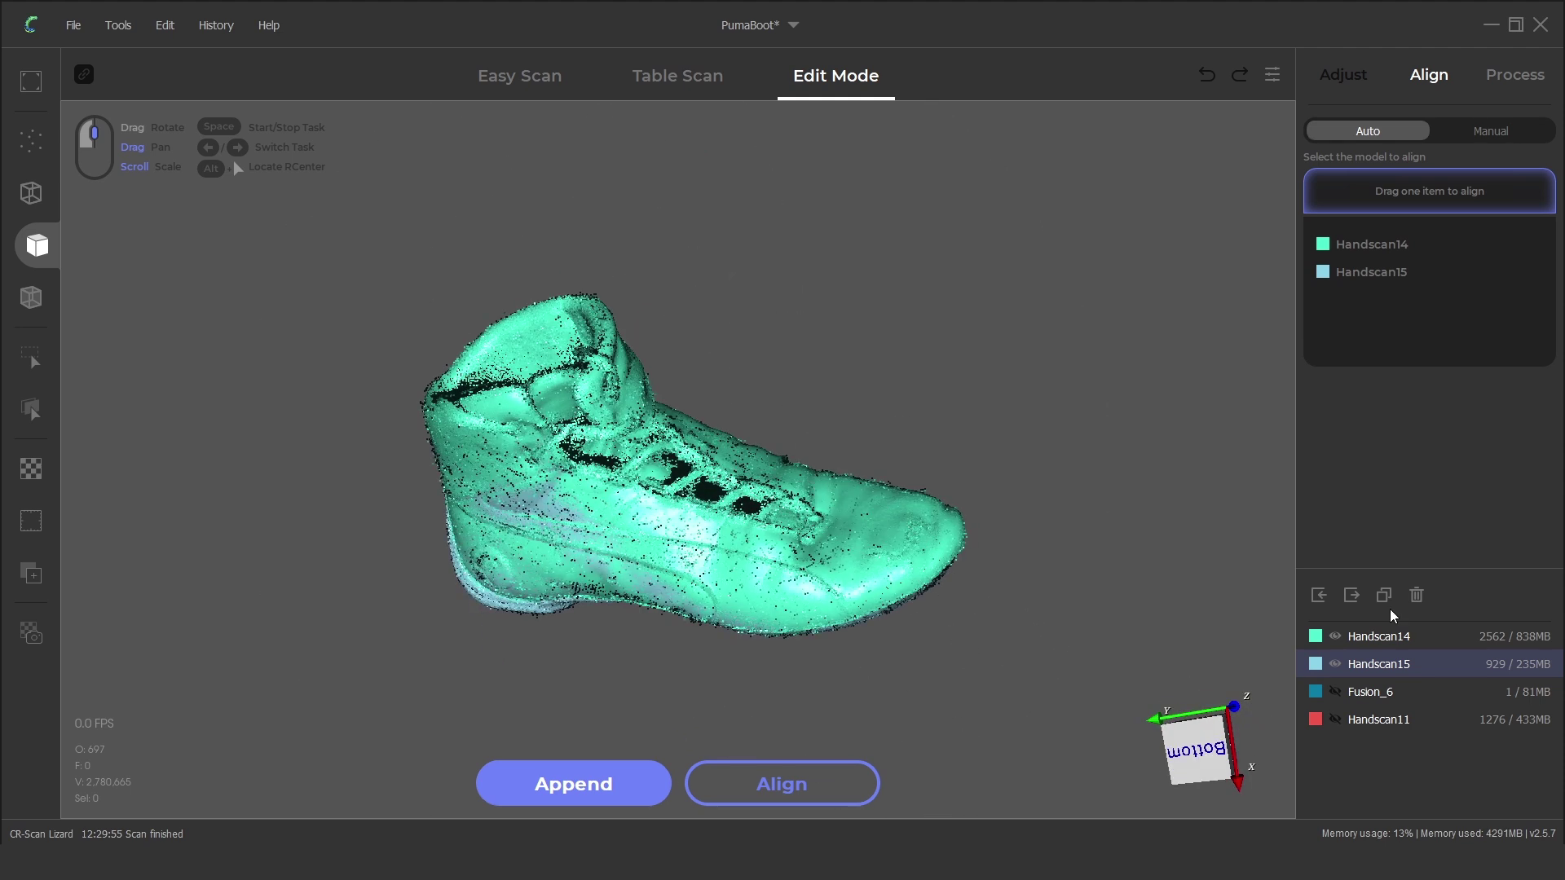
left_click(1335, 663)
left_click(1336, 691)
left_click_drag(829, 581, 686, 505)
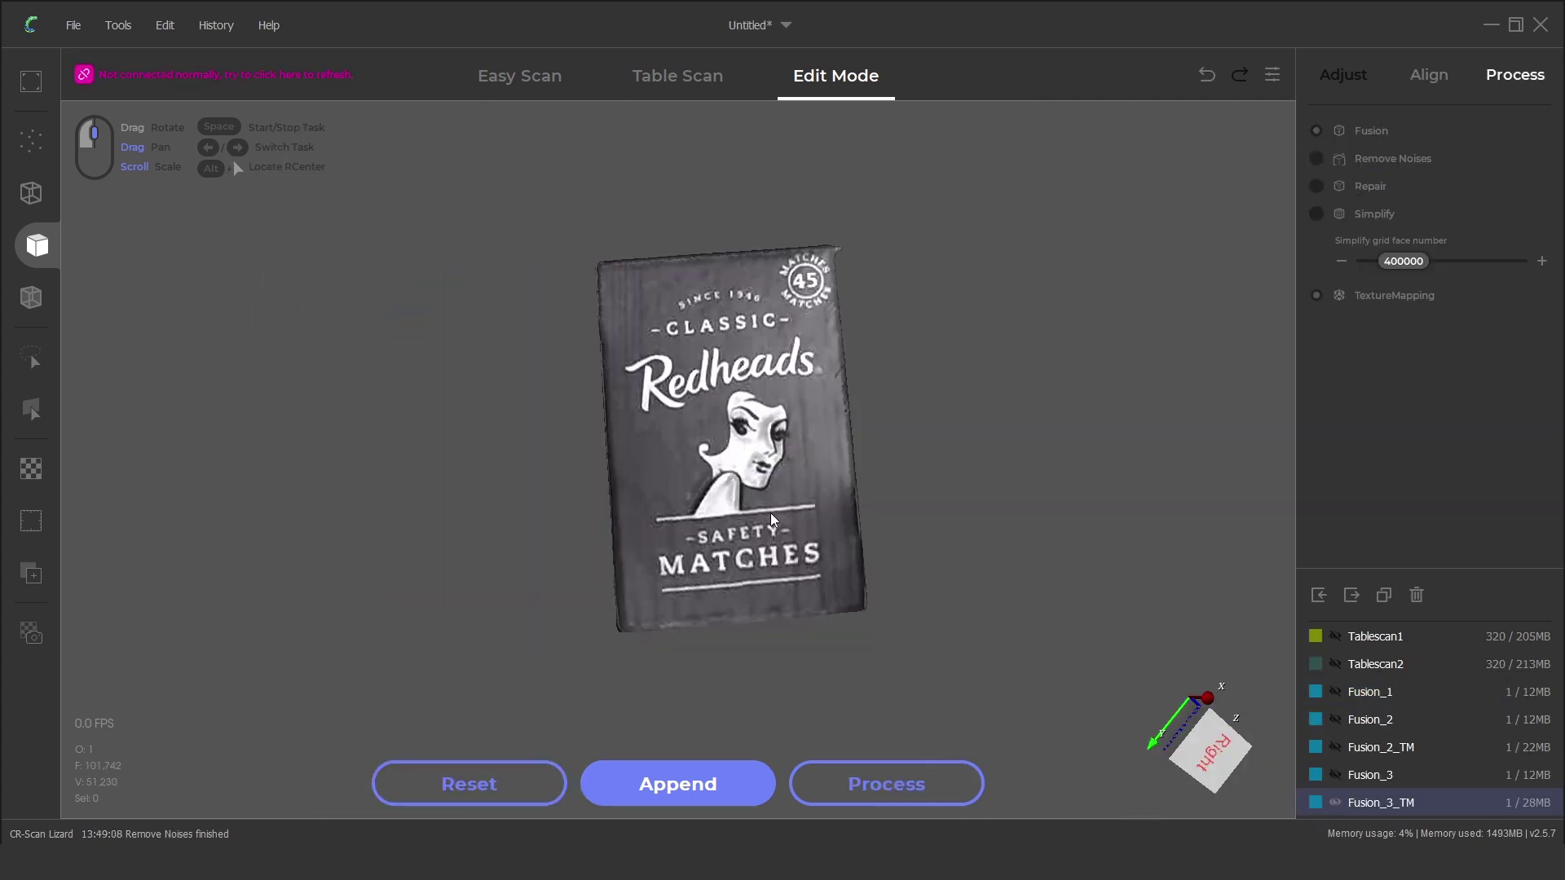
left_click_drag(772, 514, 680, 580)
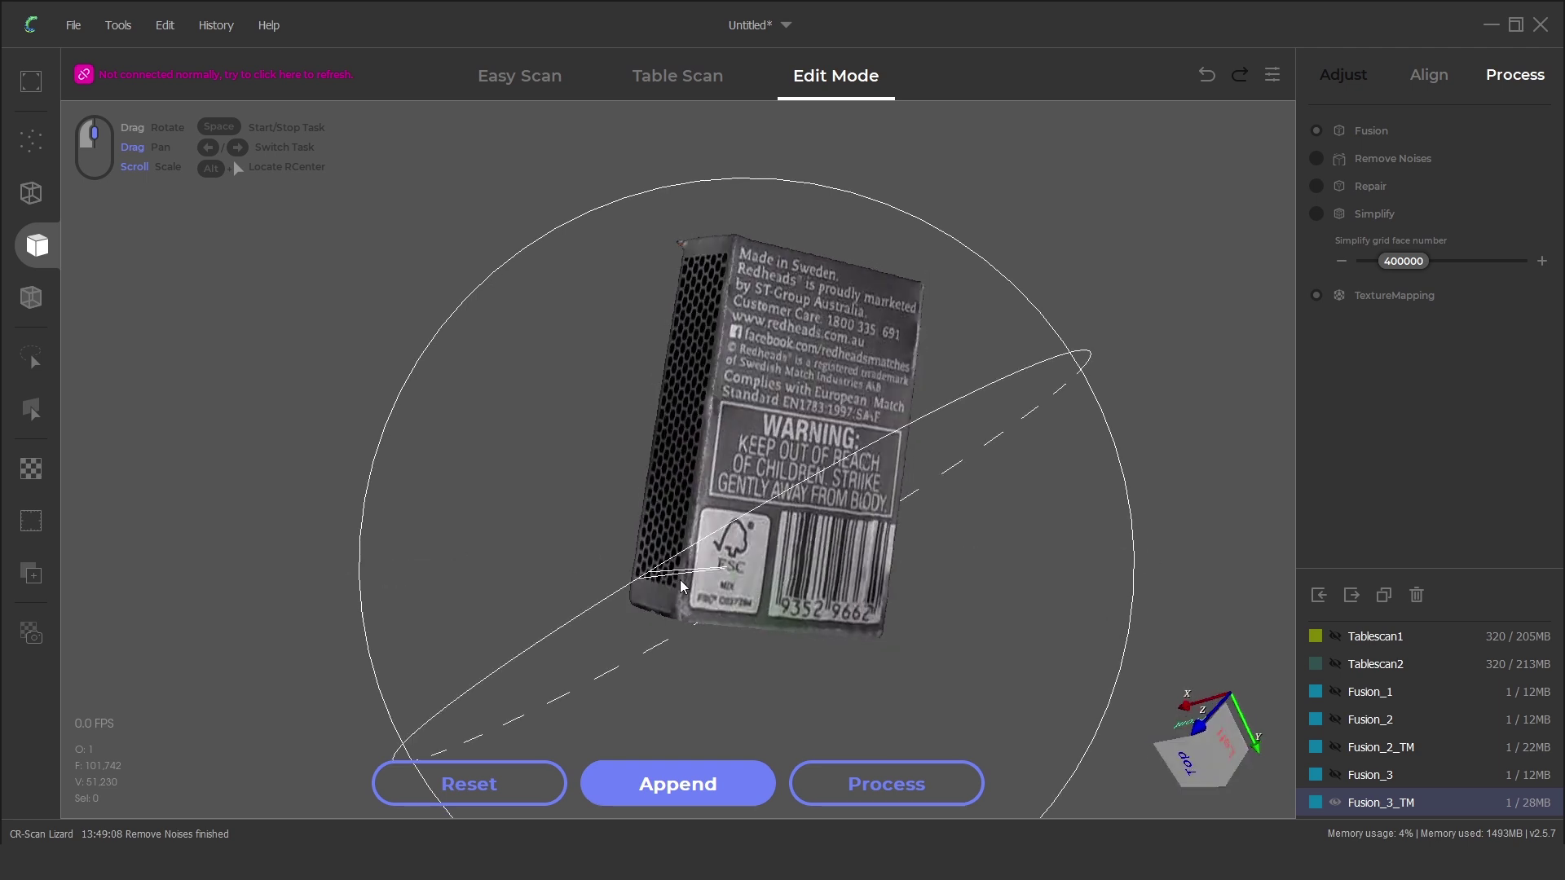
left_click_drag(913, 590, 632, 625)
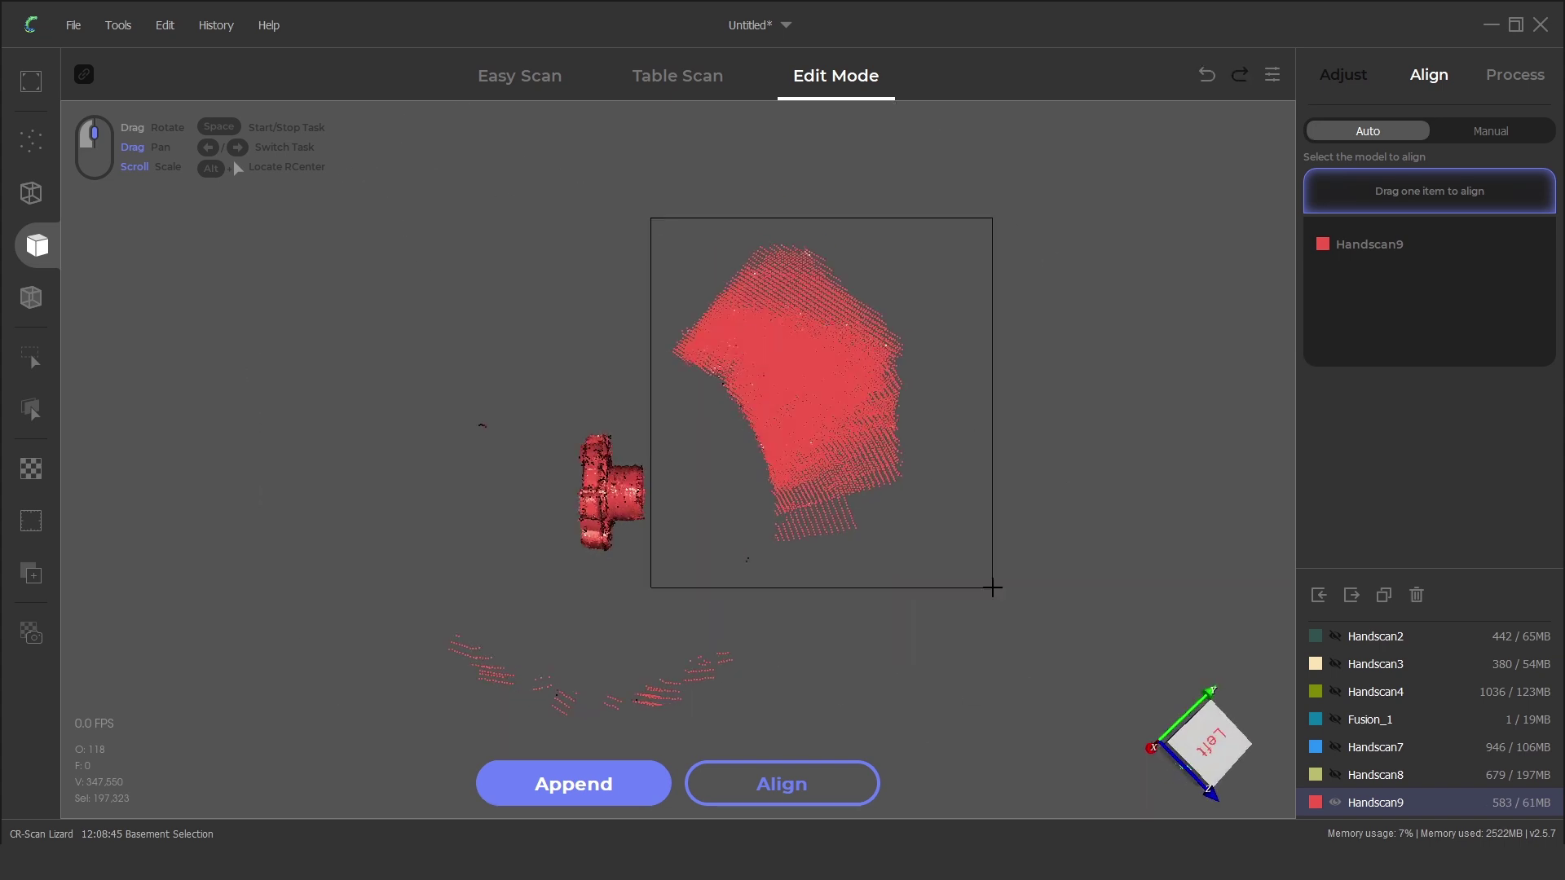
Box-select the stray points beside the oil cap and turn the cap to show its threaded top.
left_click_drag(426, 412, 525, 468)
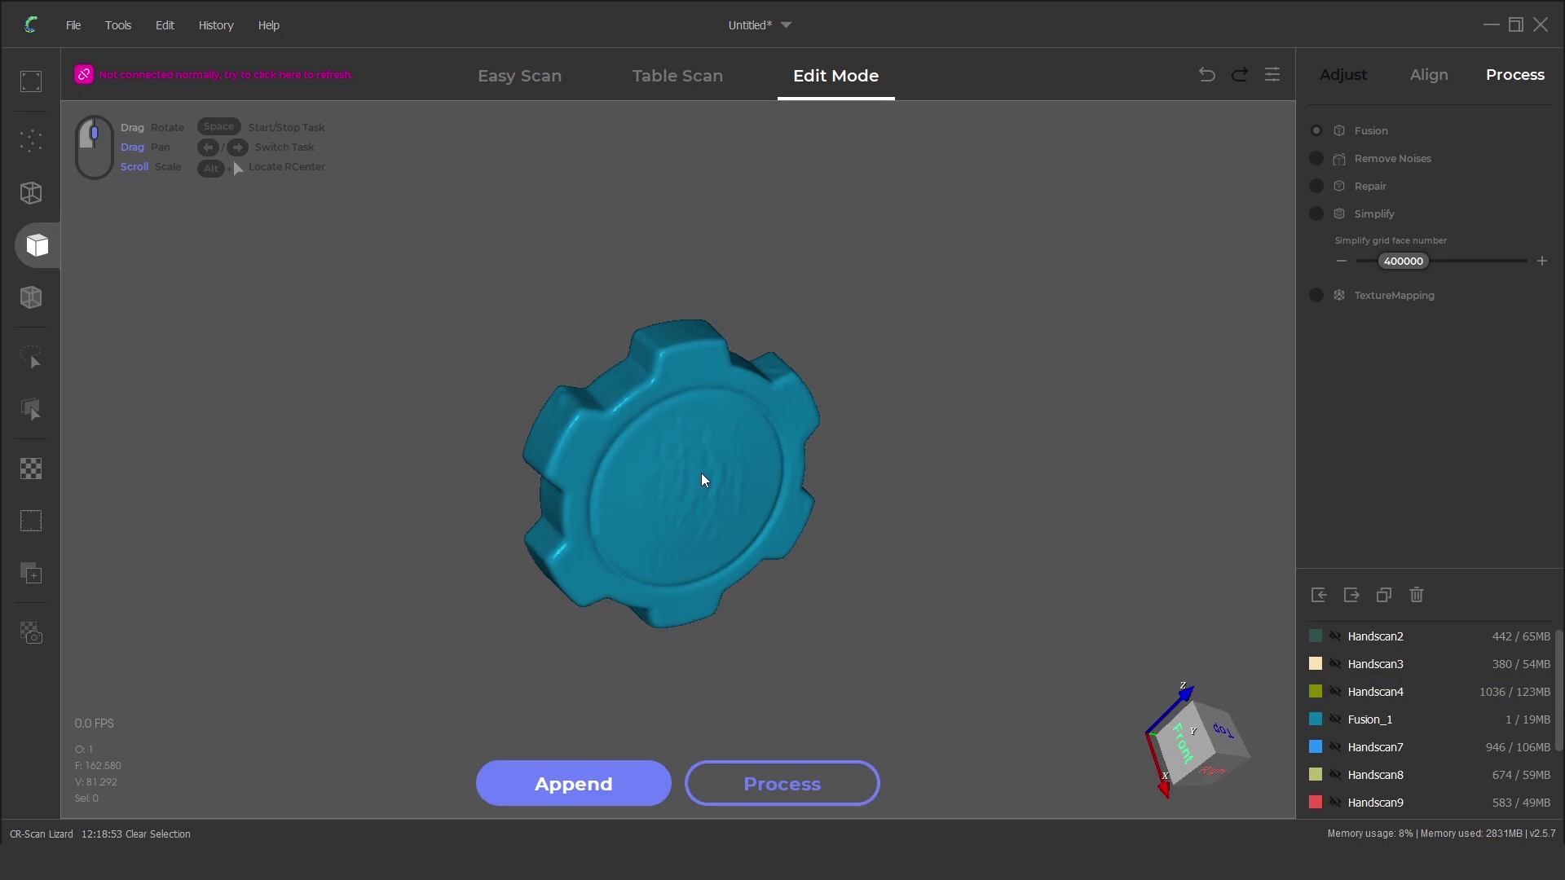
left_click_drag(704, 479, 936, 522)
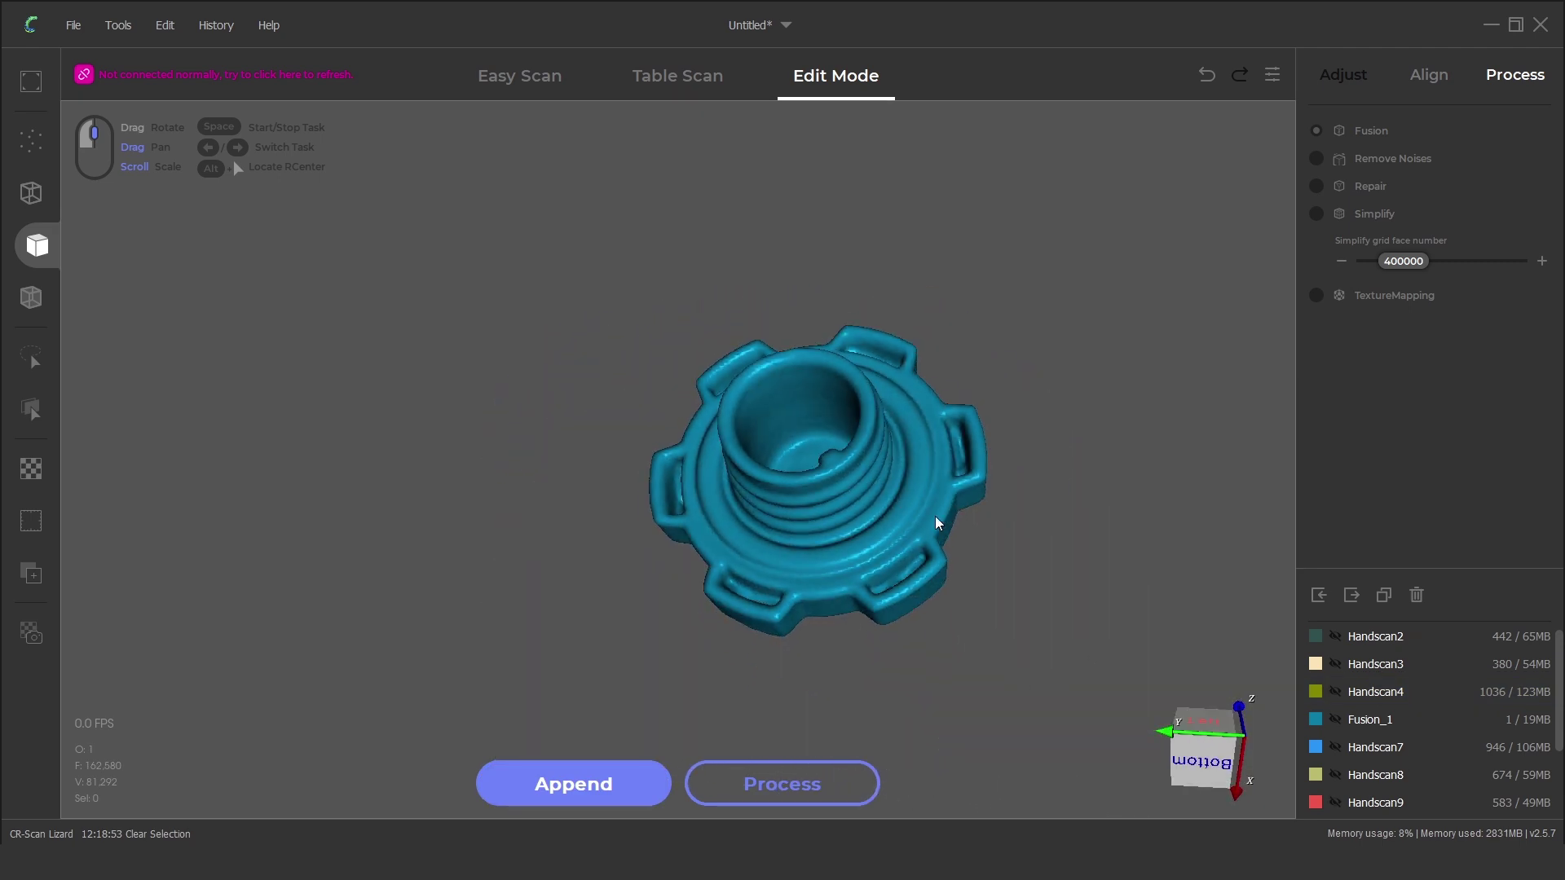
left_click_drag(888, 601, 866, 557)
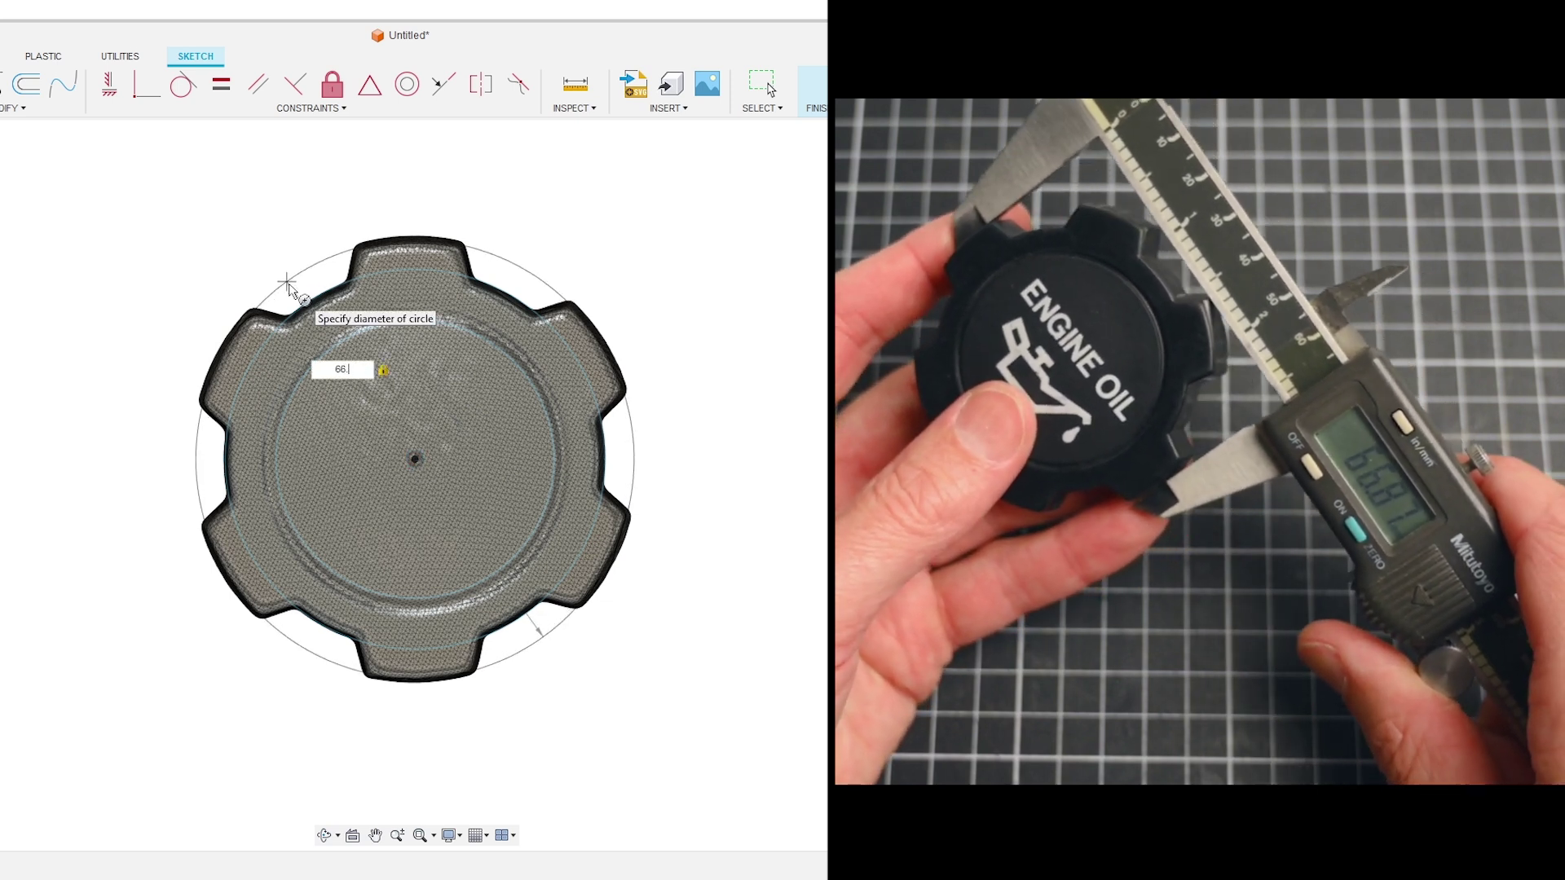
Enter 66.87 as the circle diameter around the oil cap's outer lugs.
type("7")
key("Return")
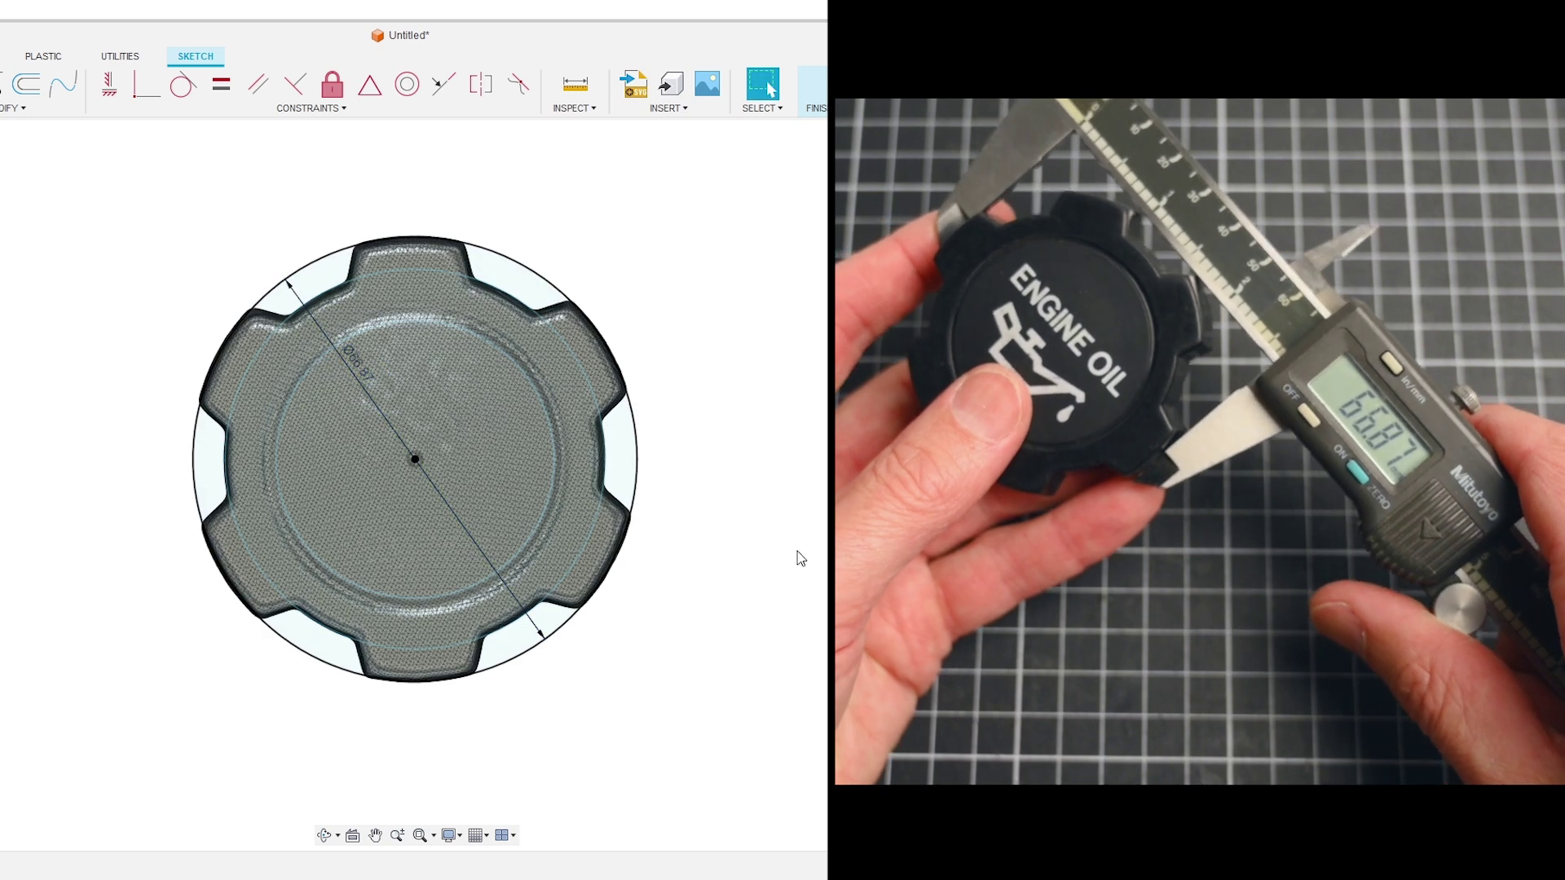